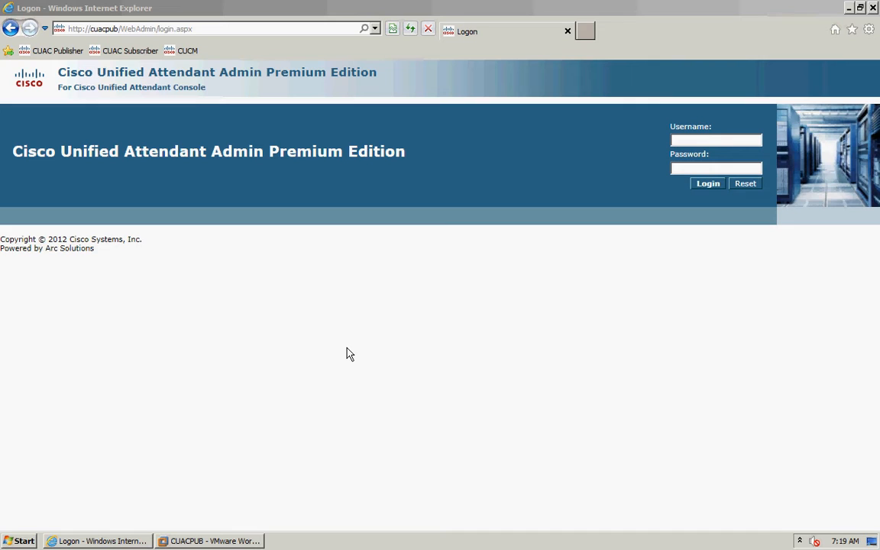
- Log in to the admin site with the administrator username and password
left_click(700, 140)
type("ADMIN")
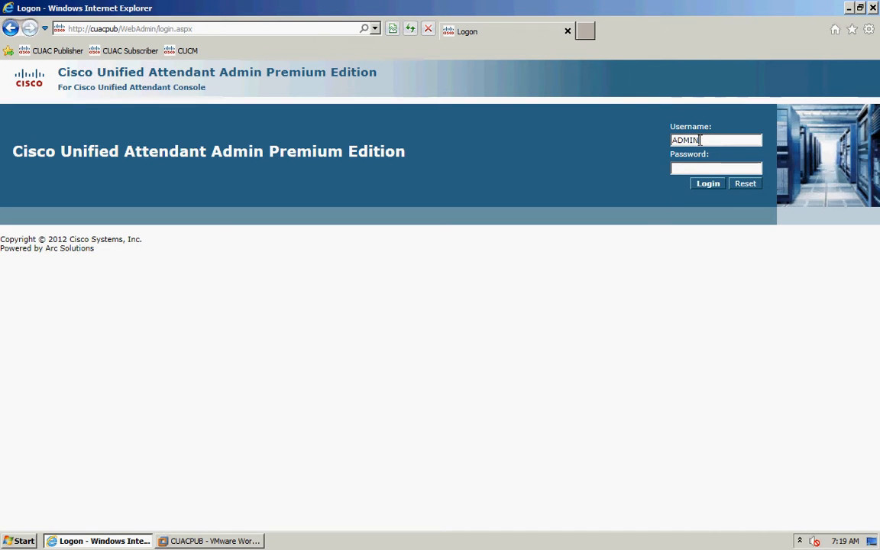
key("Tab")
type("cisco")
left_click(711, 185)
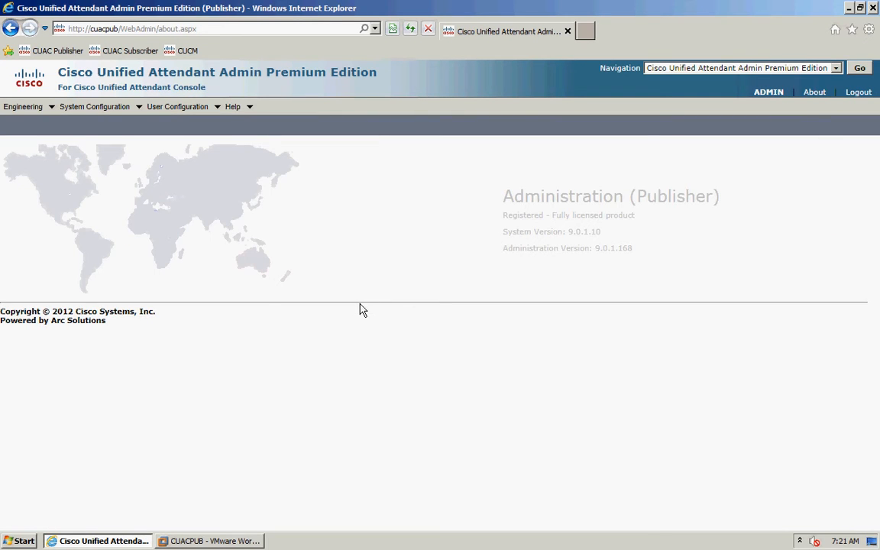
mouse_move(48, 113)
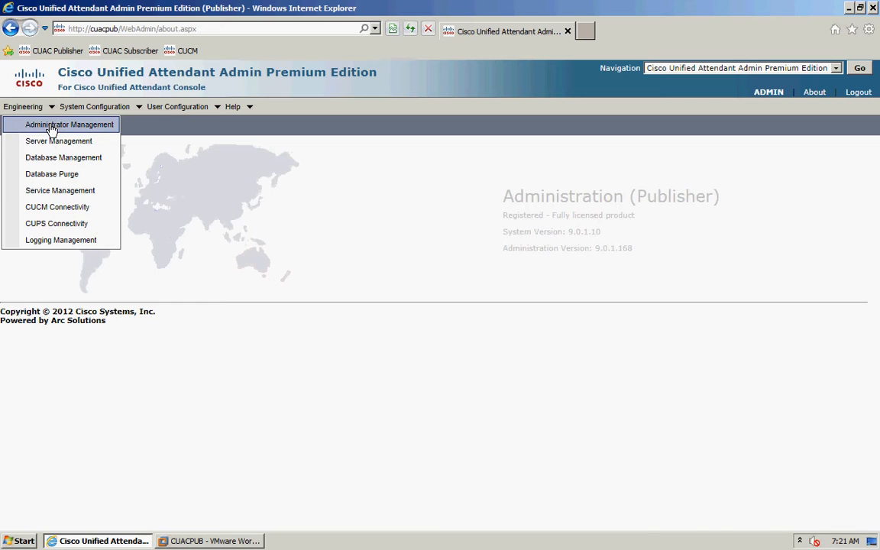
- In Administrator Management, enter the current password and the new password twice, then save
left_click(51, 128)
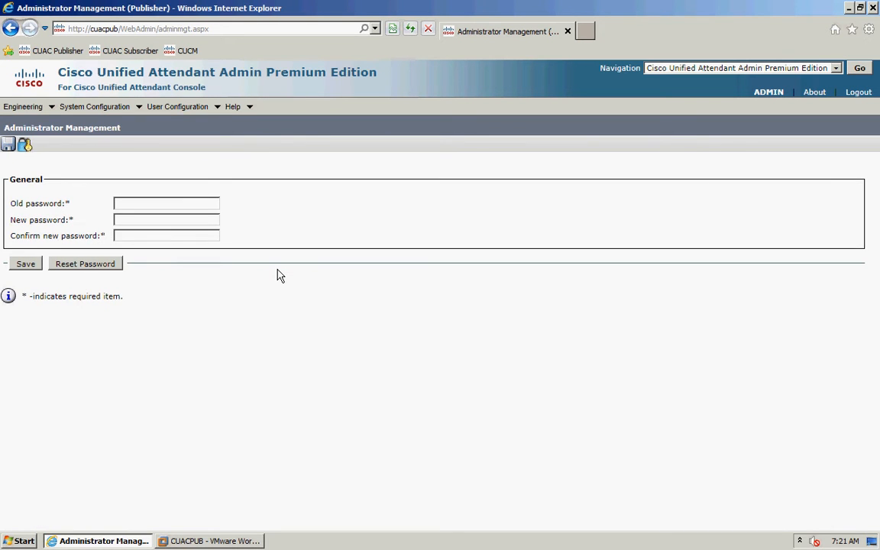
left_click(135, 208)
type("admin")
key("Tab")
type("password")
key("Tab")
type("password")
left_click(26, 265)
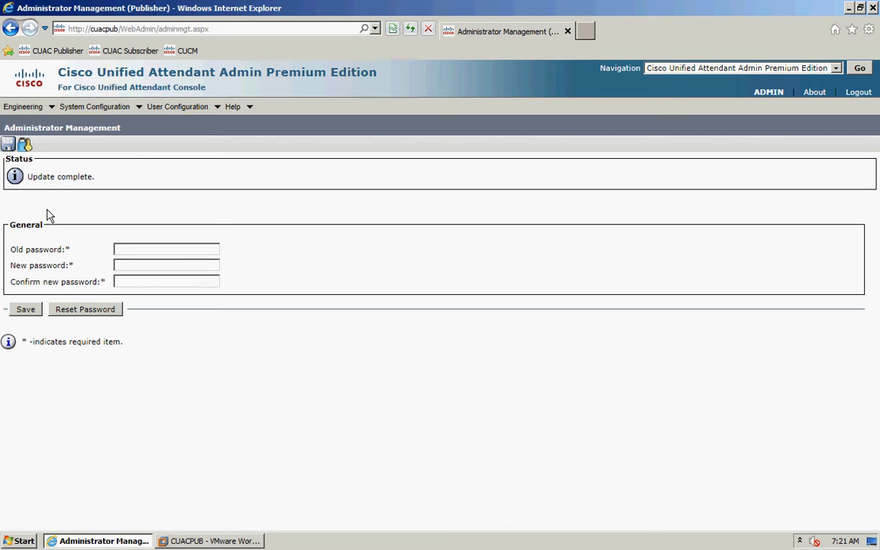
mouse_move(46, 109)
- Add a new queue device group named 'Queue Device Group 1' and save it
mouse_move(122, 108)
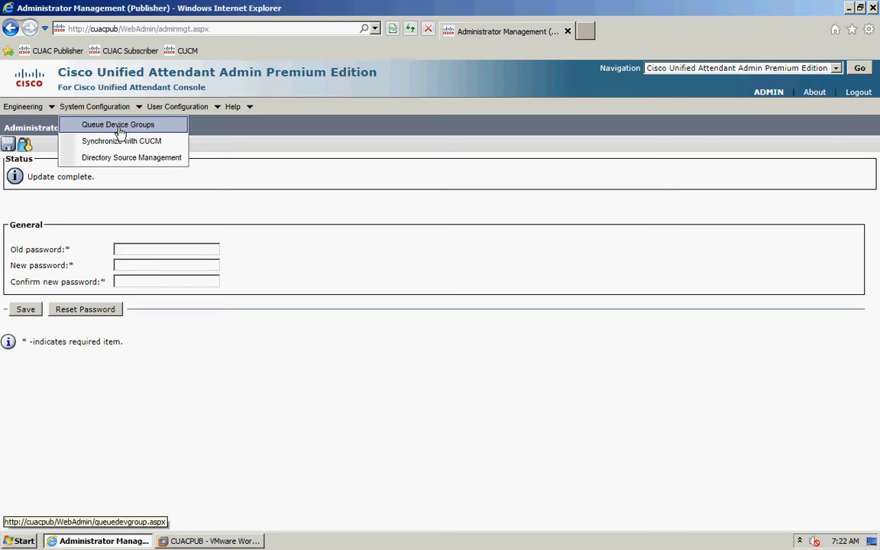
left_click(120, 131)
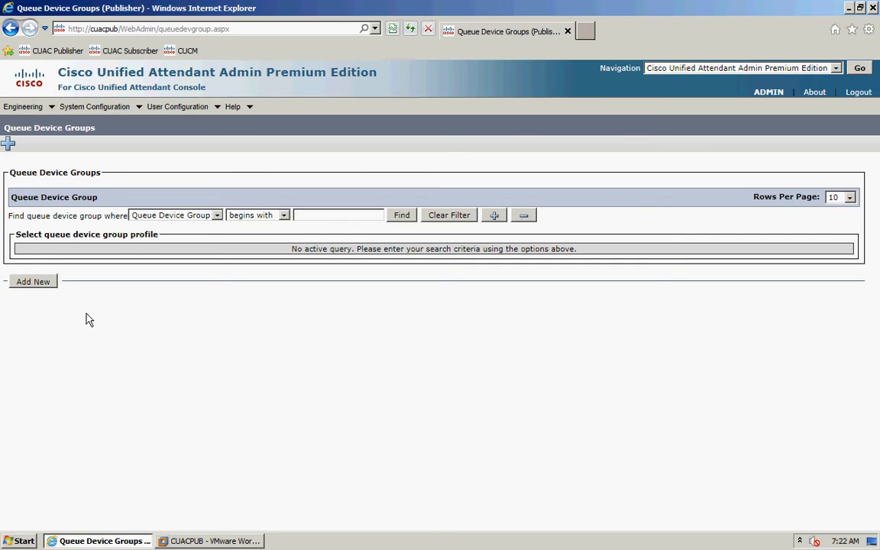
left_click(33, 282)
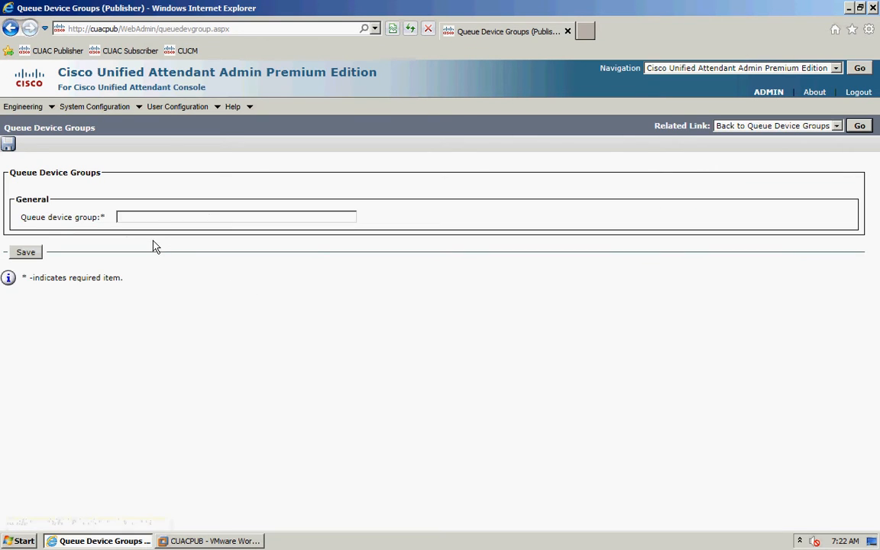
left_click(154, 221)
type("Queue Device Group ")
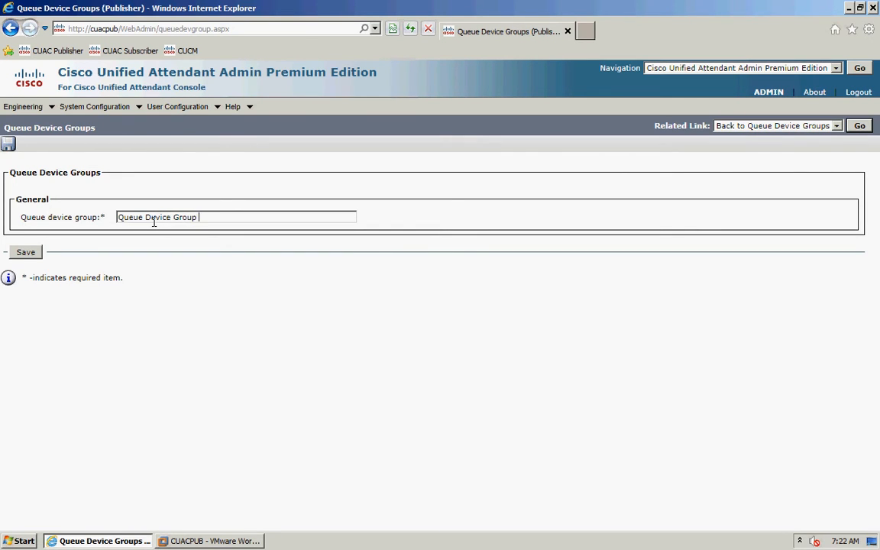
type("1")
left_click(28, 253)
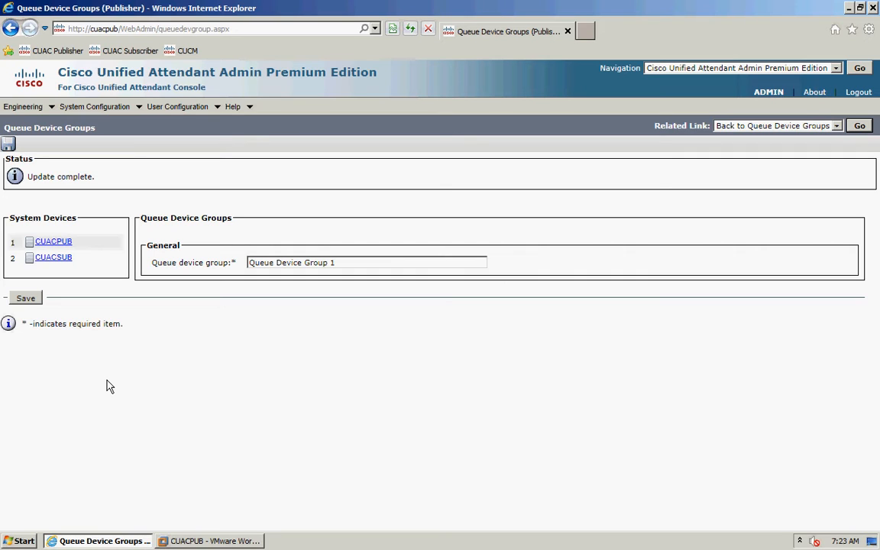
- Open the CUACPUB server's device settings in Queue Device Group 1
left_click(54, 241)
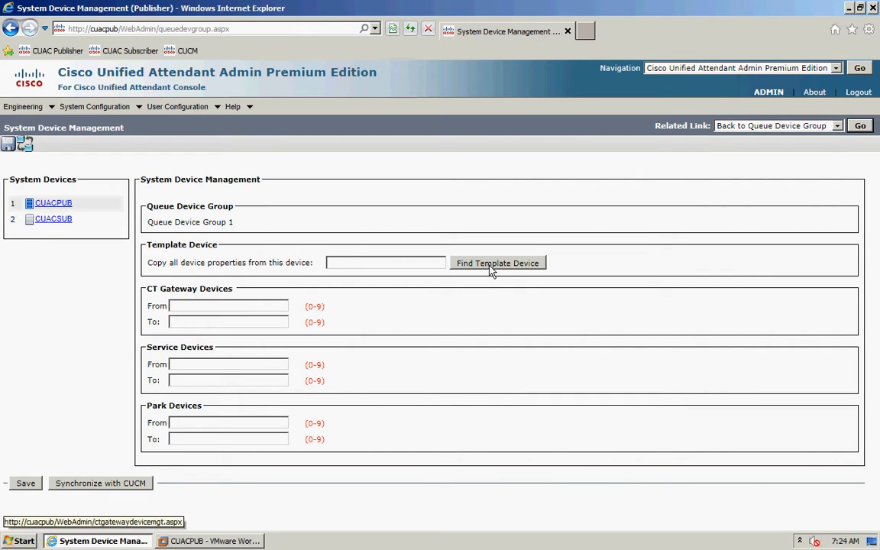
- Search devices beginning with 'template', save TEMPLATE as the template device, and return
left_click(491, 265)
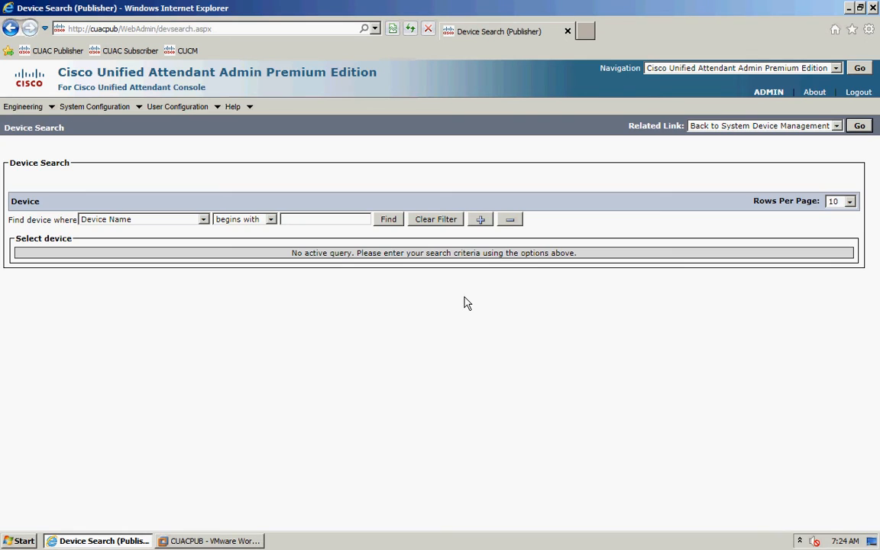
left_click(390, 221)
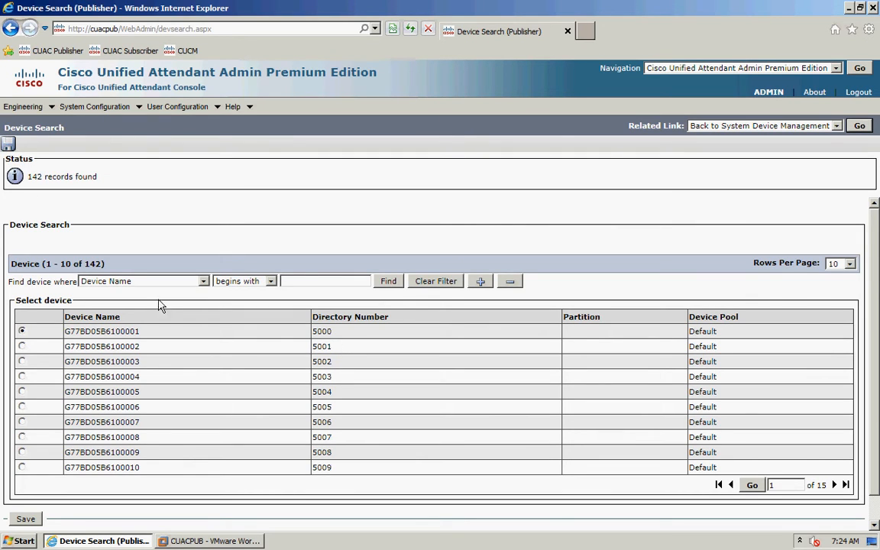
left_click(303, 282)
type("template")
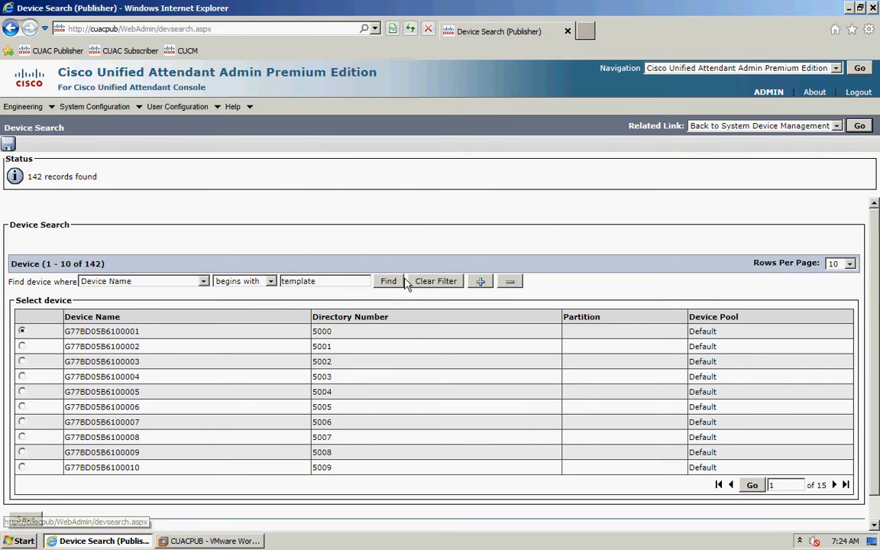
left_click(391, 284)
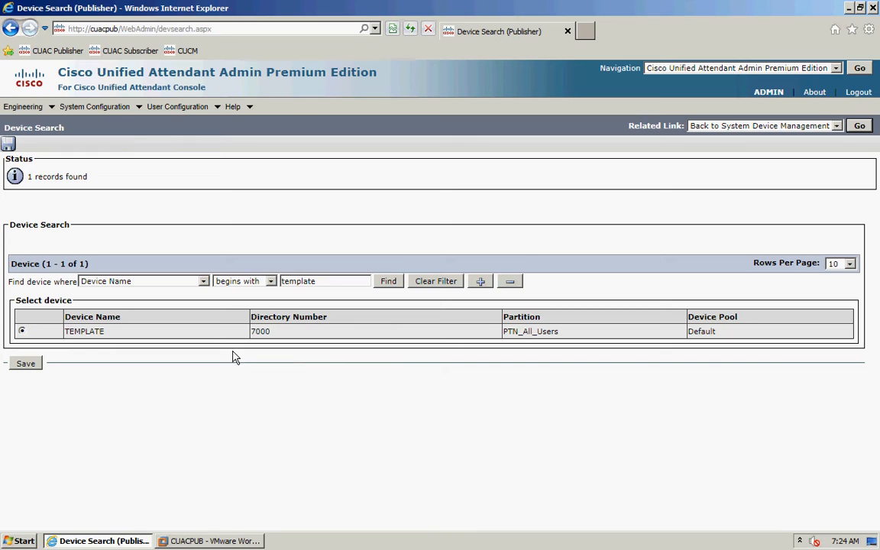
left_click(23, 332)
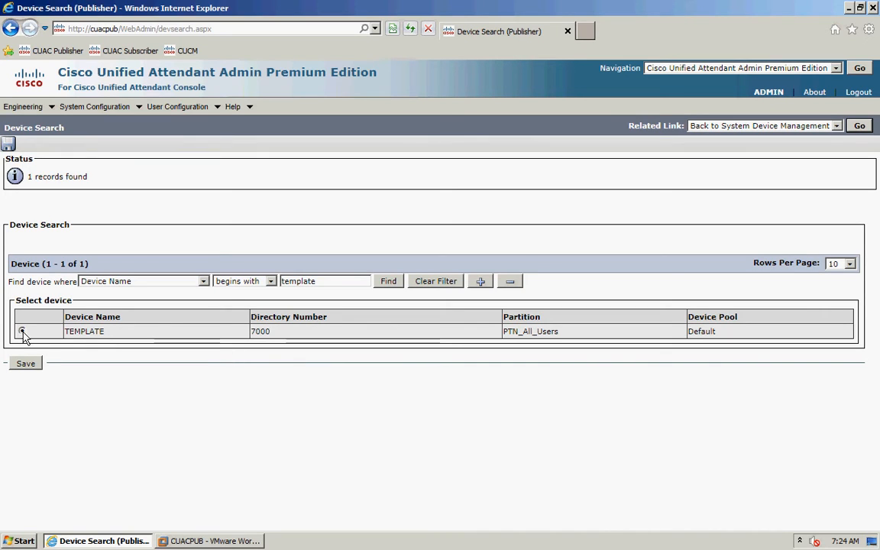
left_click(26, 364)
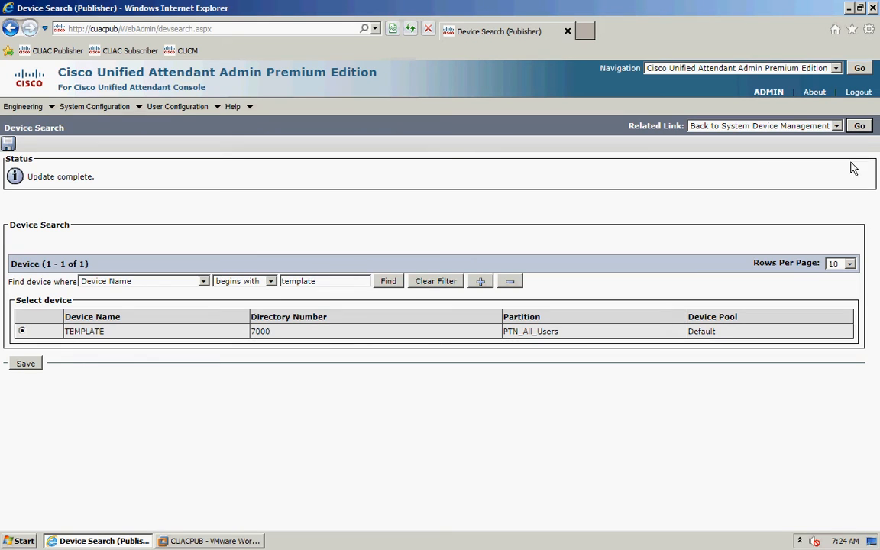
left_click(860, 127)
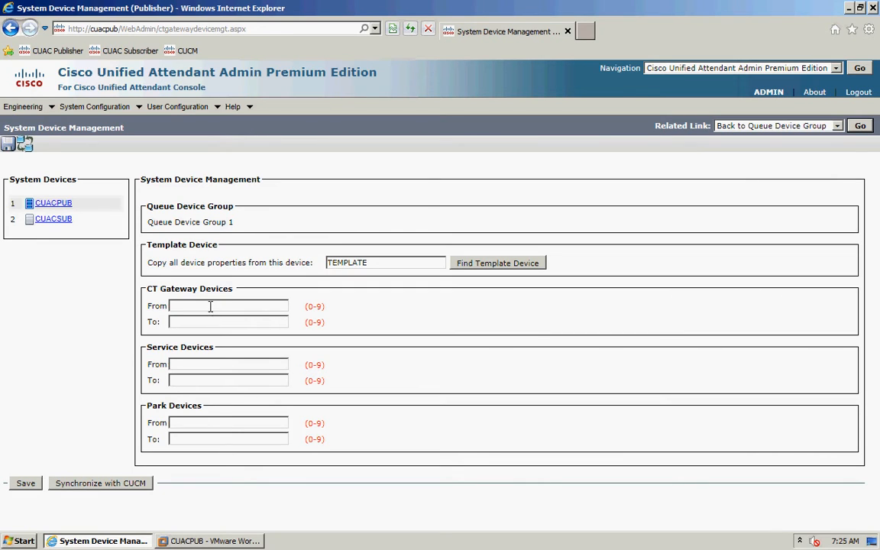
- Enter CUACPUB ranges: CT gateway 8000–8009, service 8010–8019, park 8020–8029
left_click(210, 306)
type("8000")
key("Tab")
type("8009")
left_click(198, 364)
type("8010")
key("Tab")
type("8019")
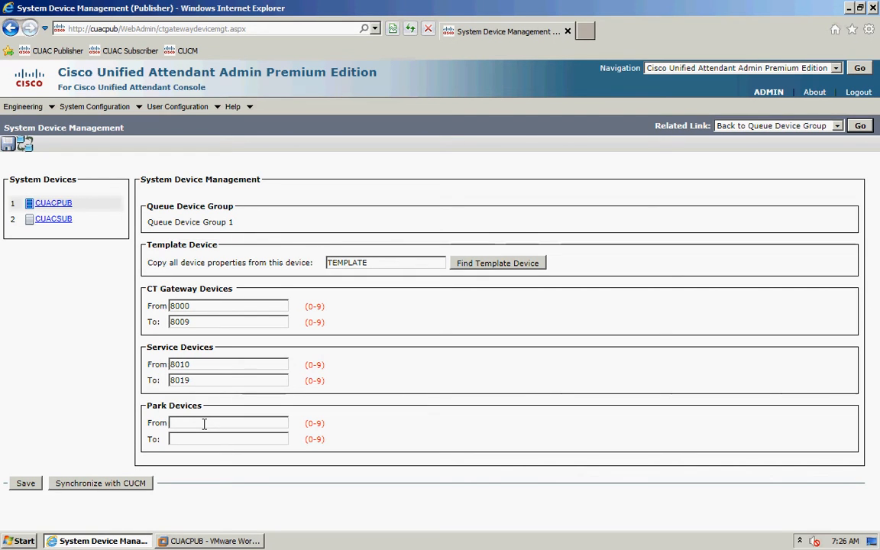
type("8020")
key("Tab")
type("8029")
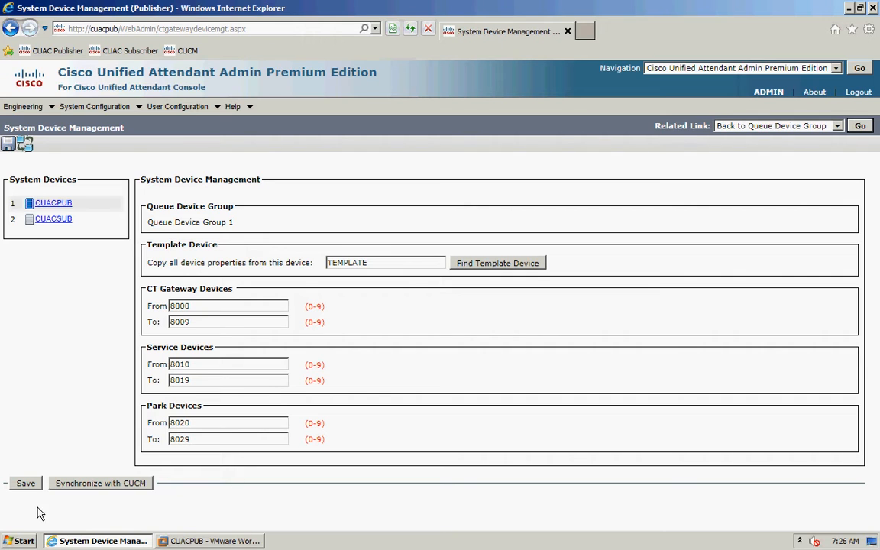
- Save the CUACPUB device ranges on the System Device Management page
left_click(25, 484)
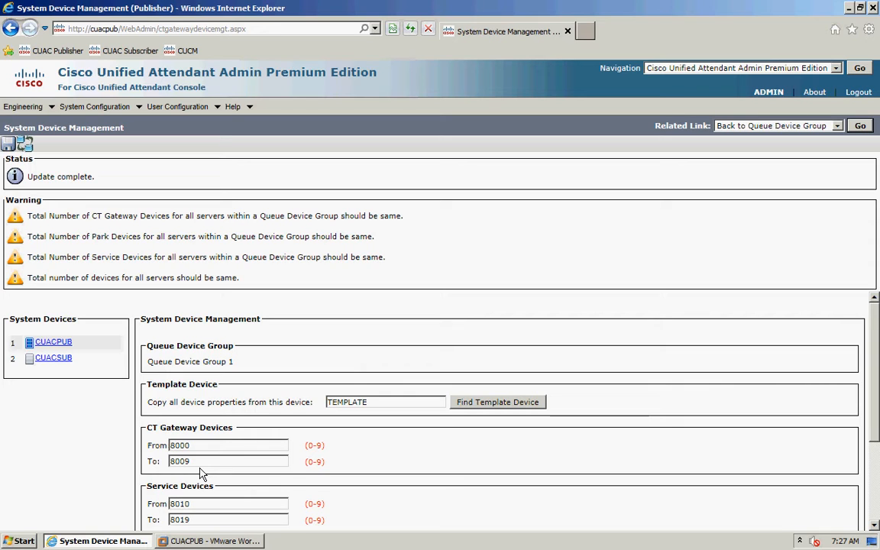
- Switch to the CUACSUB server and set its CT gateway range to 9000–9009
left_click(47, 358)
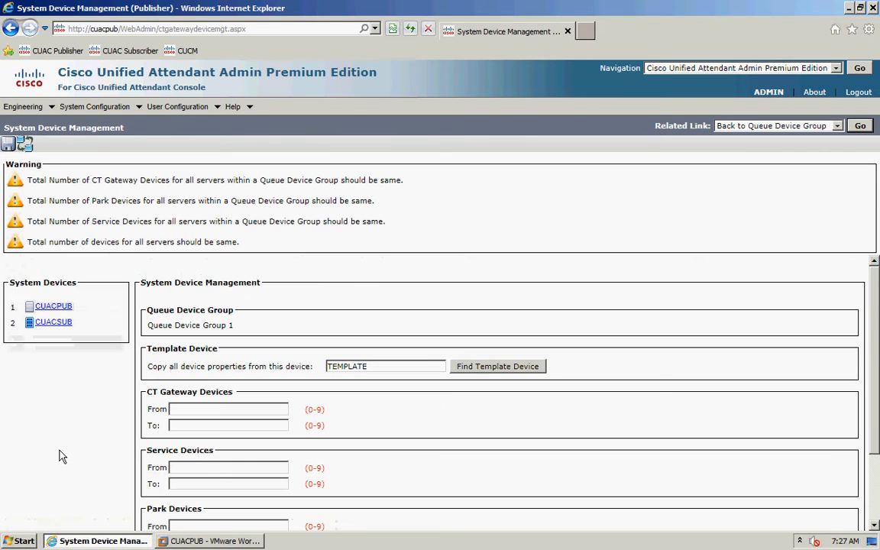
scroll(183, 449, "down", 1)
scroll(183, 449, "down", 1)
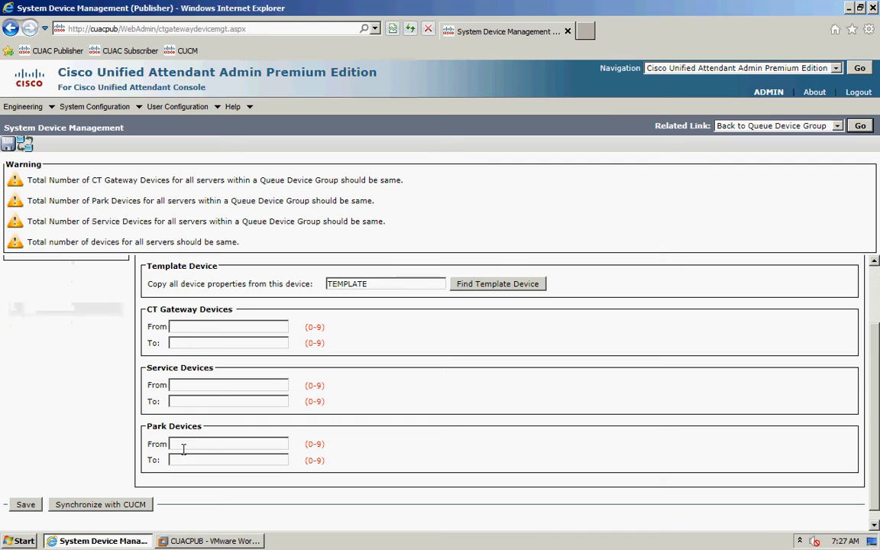
left_click(195, 329)
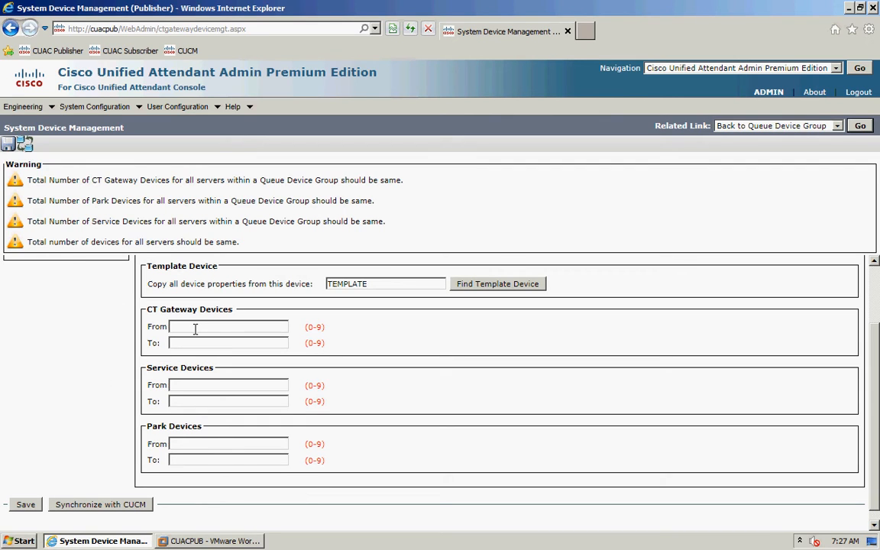
type("9000")
key("Tab")
type("9009")
- Set CUACSUB's service range to 9010–9019 and park range to 9020–9029, then save
left_click(181, 386)
type("9010")
key("Tab")
type("9019")
left_click(181, 446)
type("9020")
key("Tab")
type("9029")
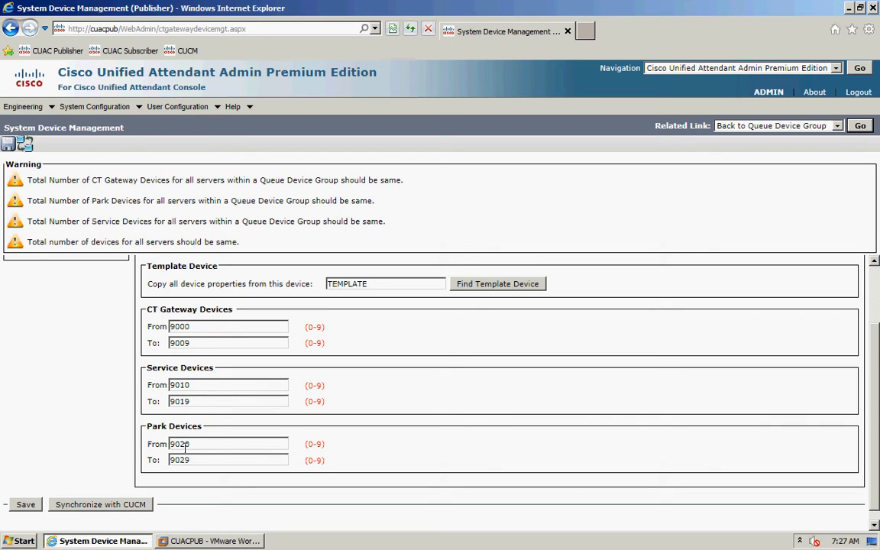
left_click(25, 506)
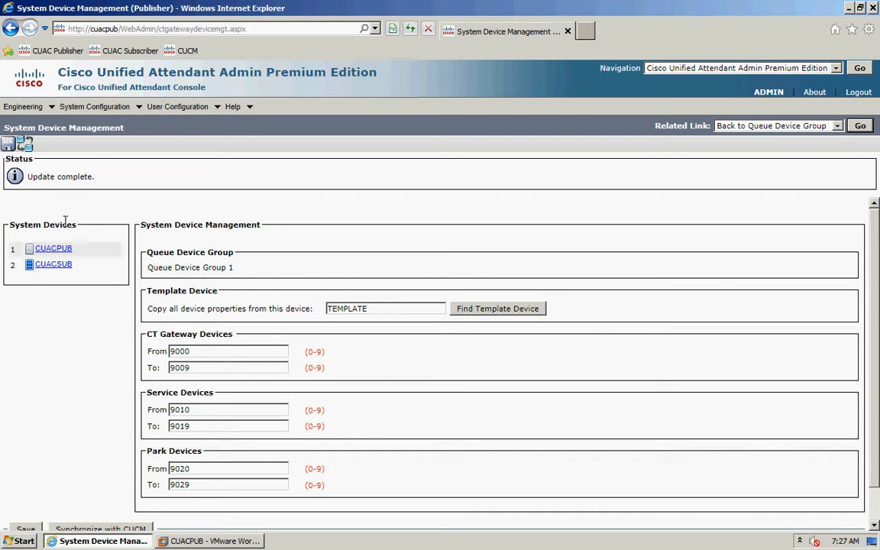
mouse_move(118, 113)
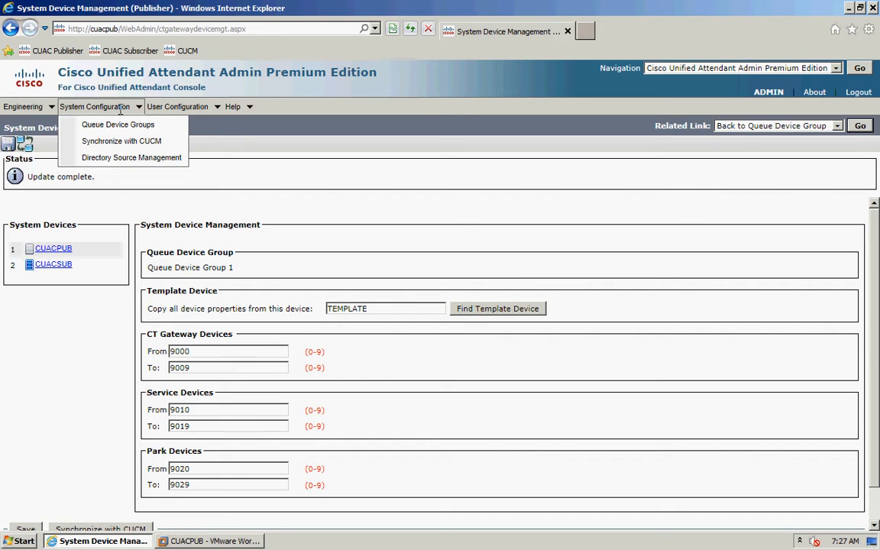
- Open Directory Source Management and list all configured directory sources
left_click(127, 158)
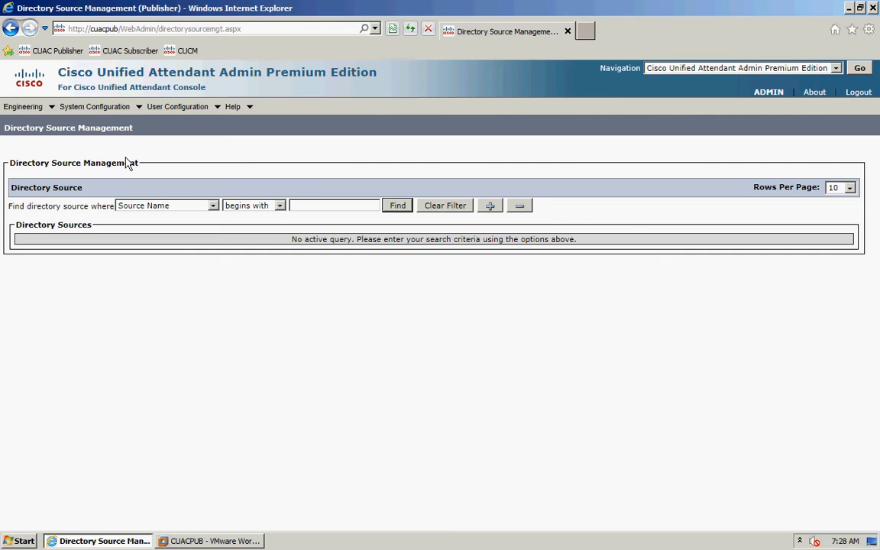
left_click(397, 207)
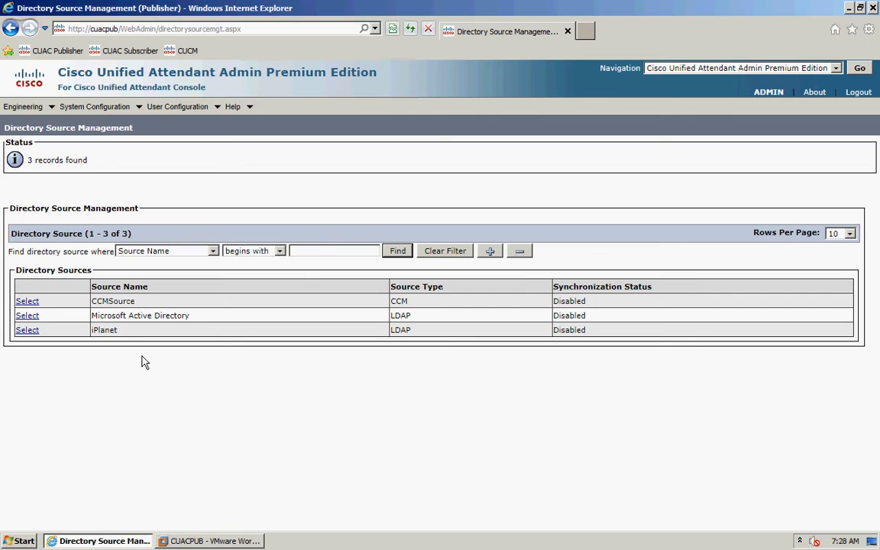
- Enable and save synchronization for CCMSource, then test its connection
left_click(29, 303)
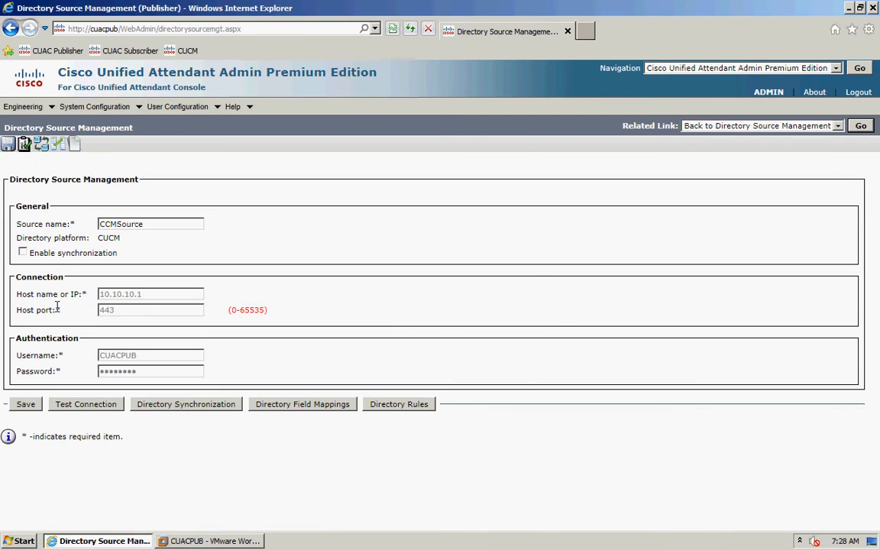
left_click(23, 254)
left_click(24, 404)
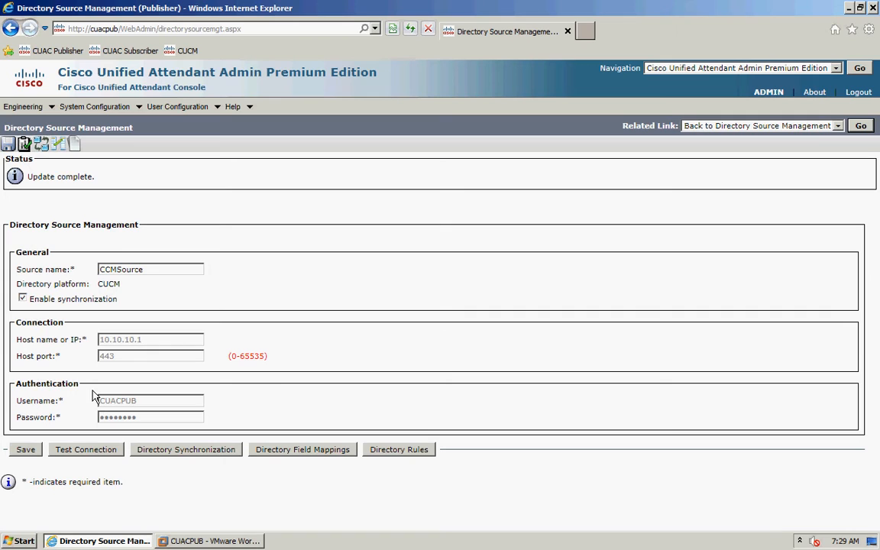
left_click(84, 452)
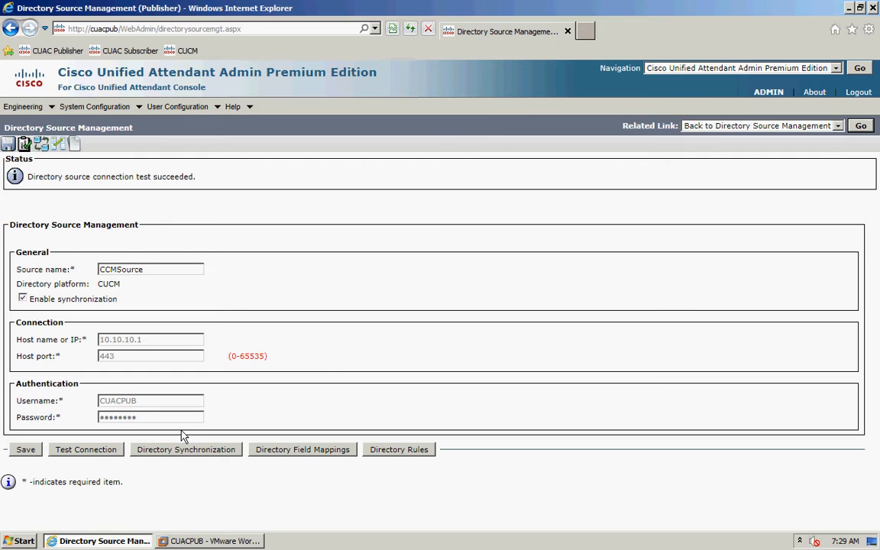
- Open the Directory Synchronization settings for CCMSource
left_click(187, 452)
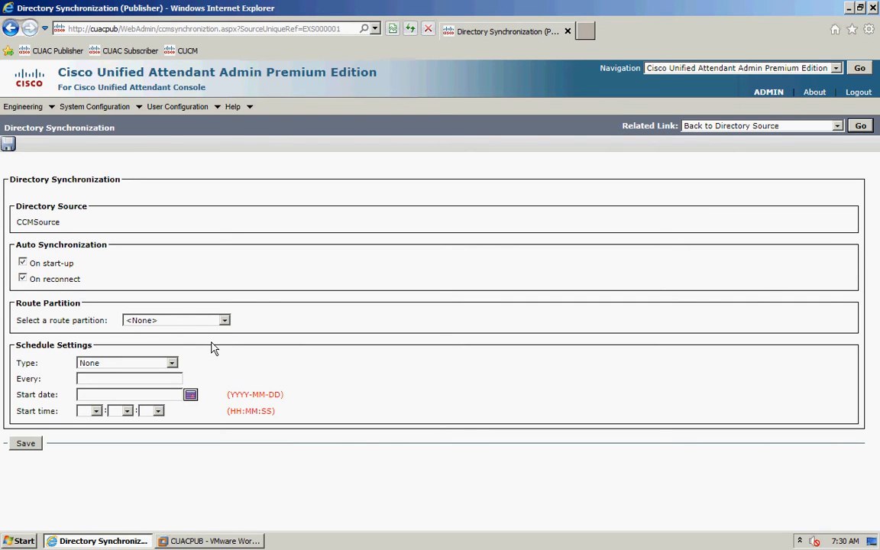
- Schedule CCMSource synchronization daily, every 1 day, starting 13 October 2012
left_click(173, 365)
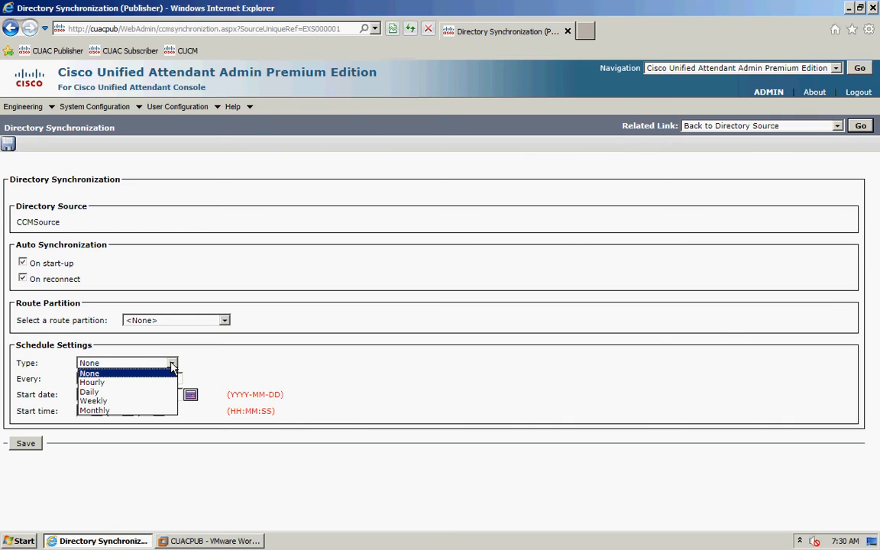
left_click(109, 393)
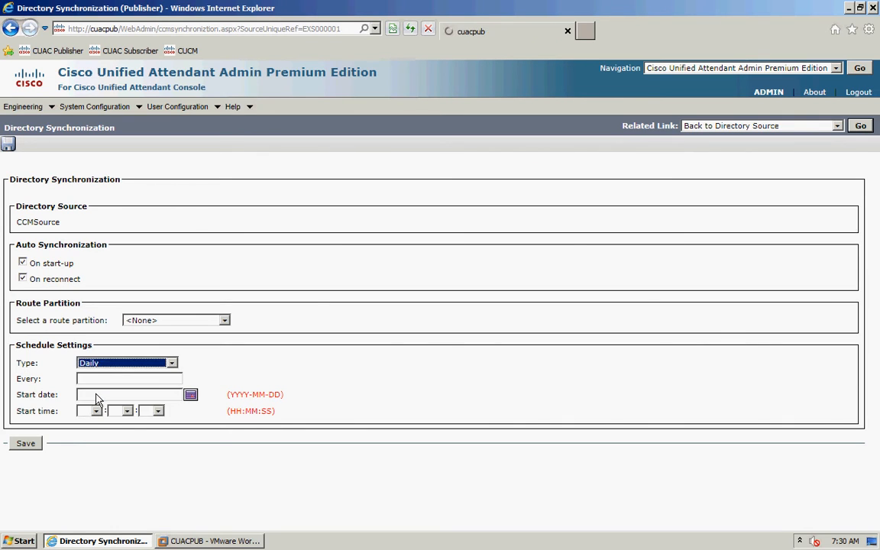
left_click(97, 379)
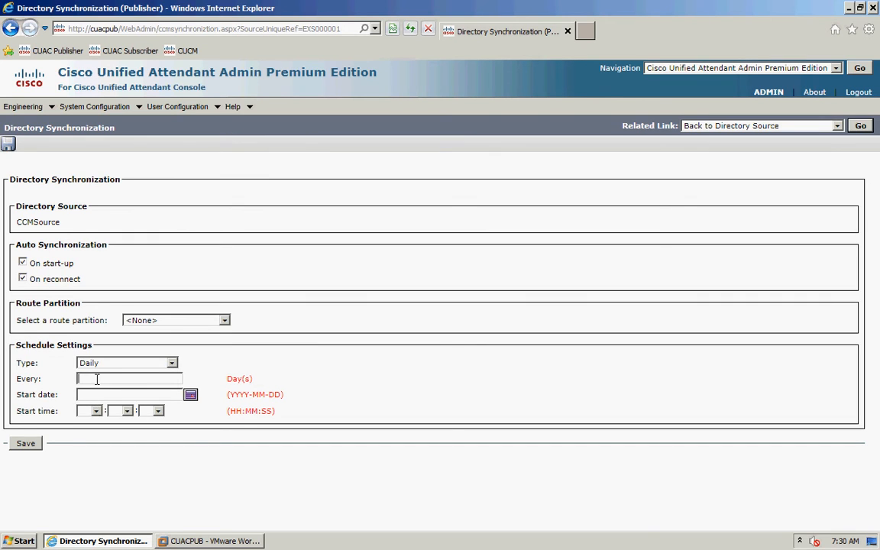
type("1")
left_click(191, 397)
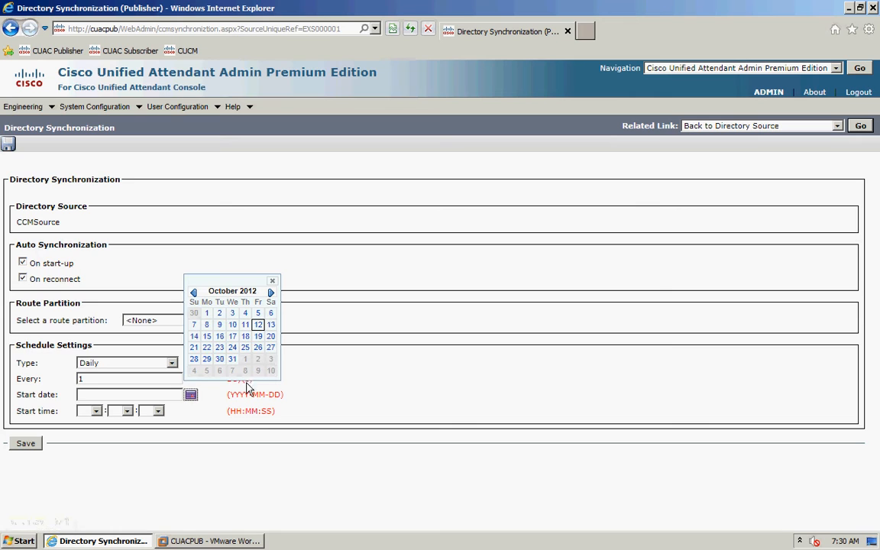
left_click(272, 327)
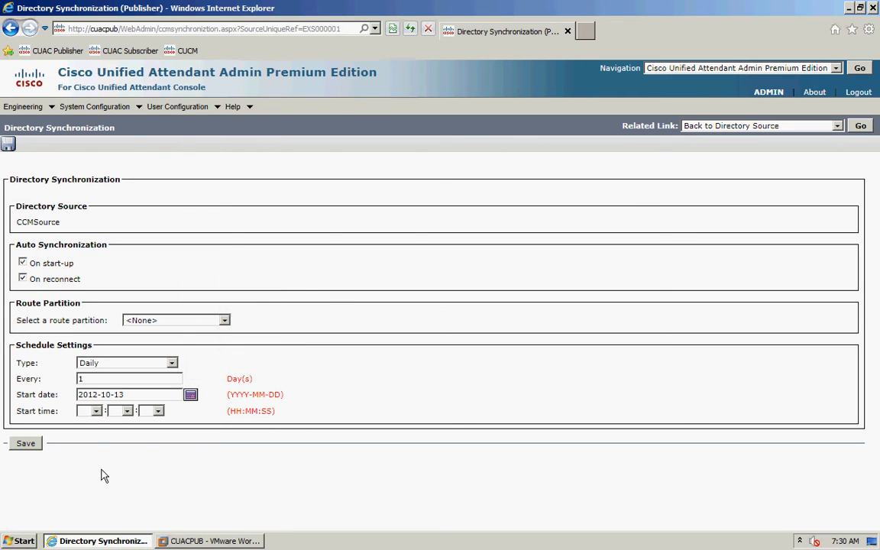
- Set the synchronization start time to 02:00:00, save the schedule, and return to the directory source
left_click(95, 411)
left_click(84, 208)
left_click(121, 411)
left_click(116, 145)
left_click(158, 411)
left_click(145, 147)
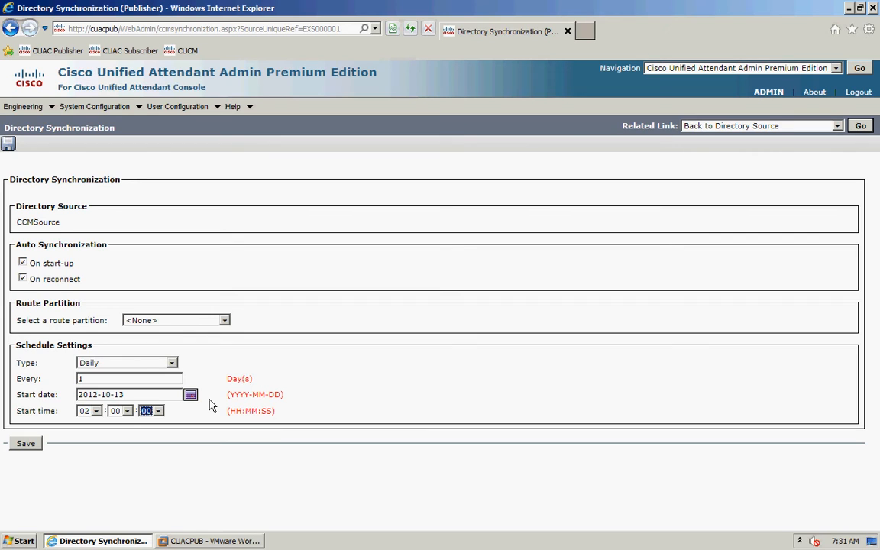
left_click(26, 443)
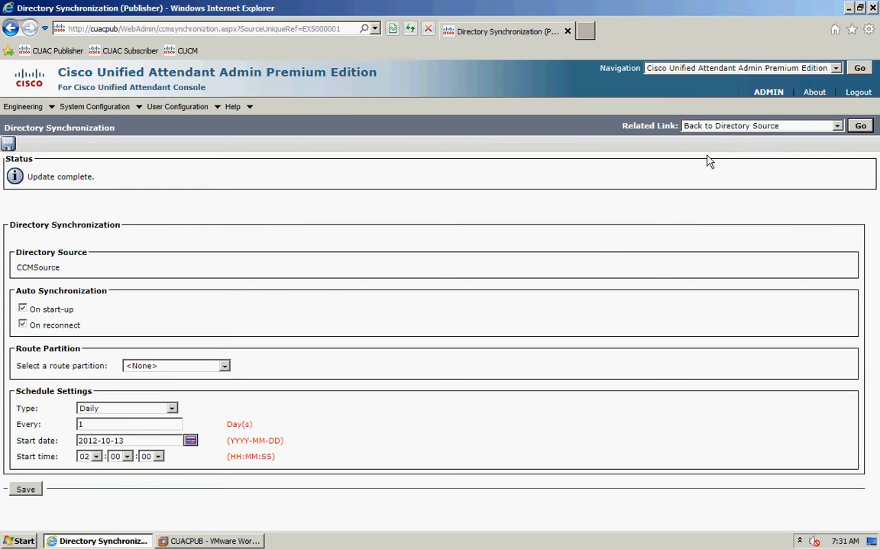
left_click(860, 125)
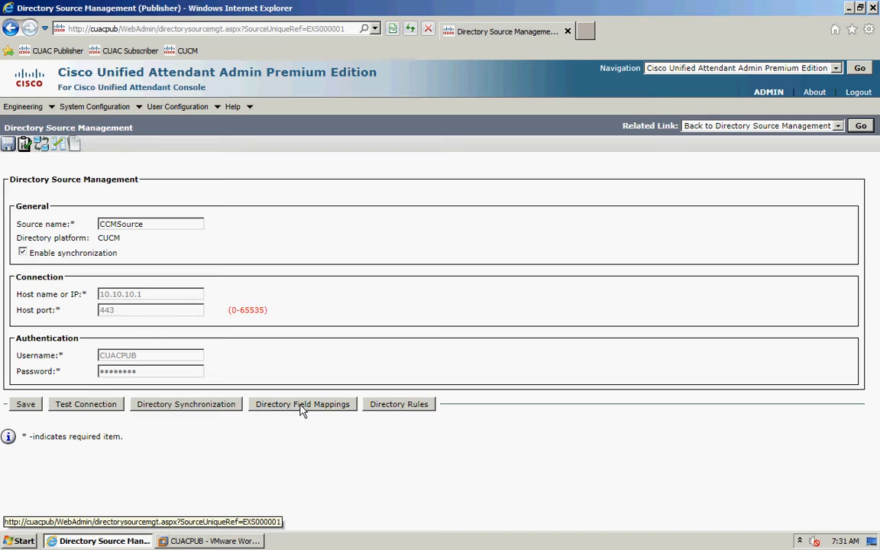
- Review CCMSource's directory field mappings, then return to its directory source settings
left_click(302, 405)
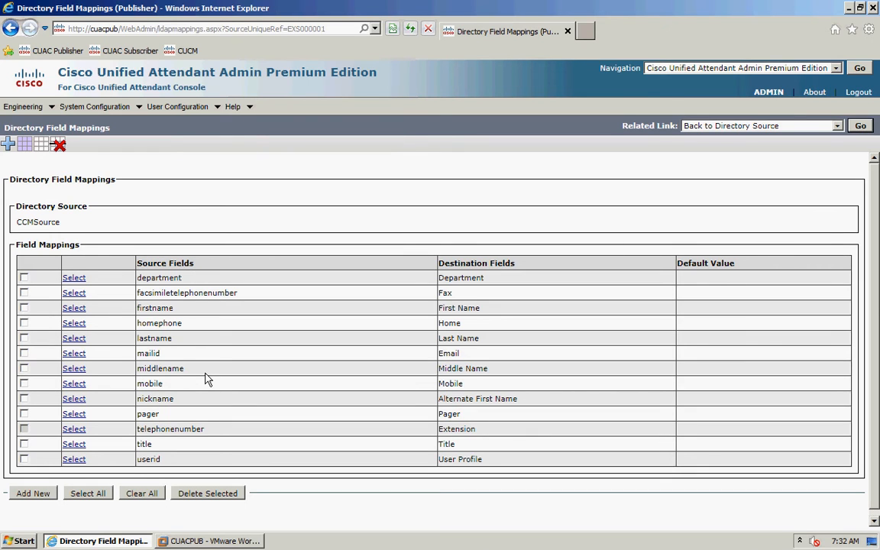
left_click(859, 127)
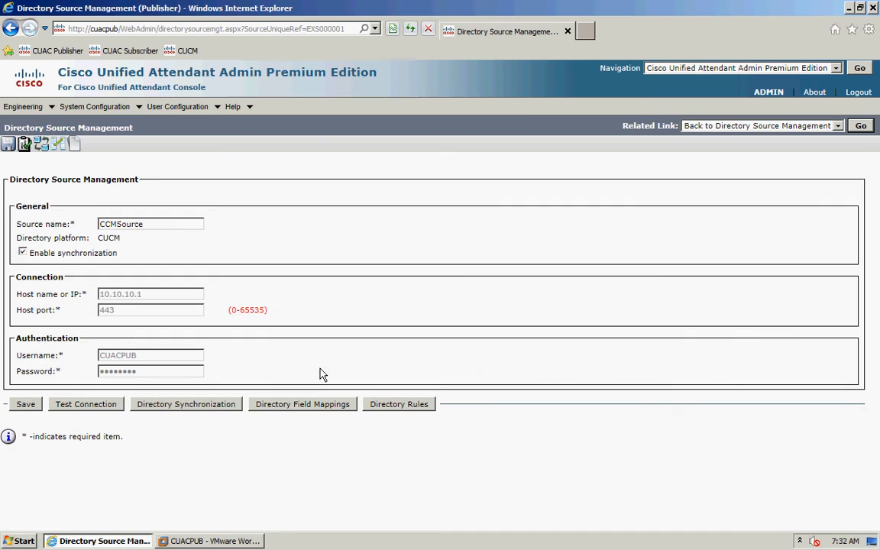
- Open CCMDefaultRule from CCMSource's directory rules and start a new rule filter
left_click(402, 408)
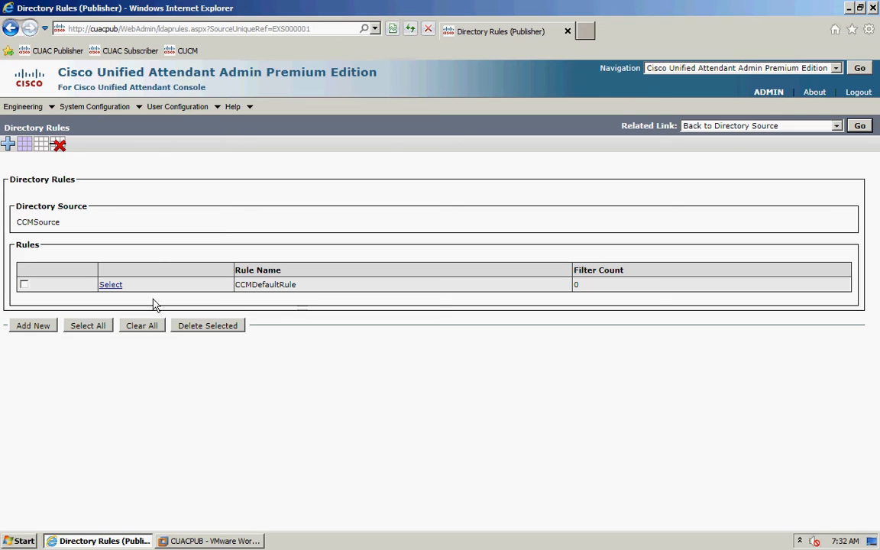
left_click(118, 289)
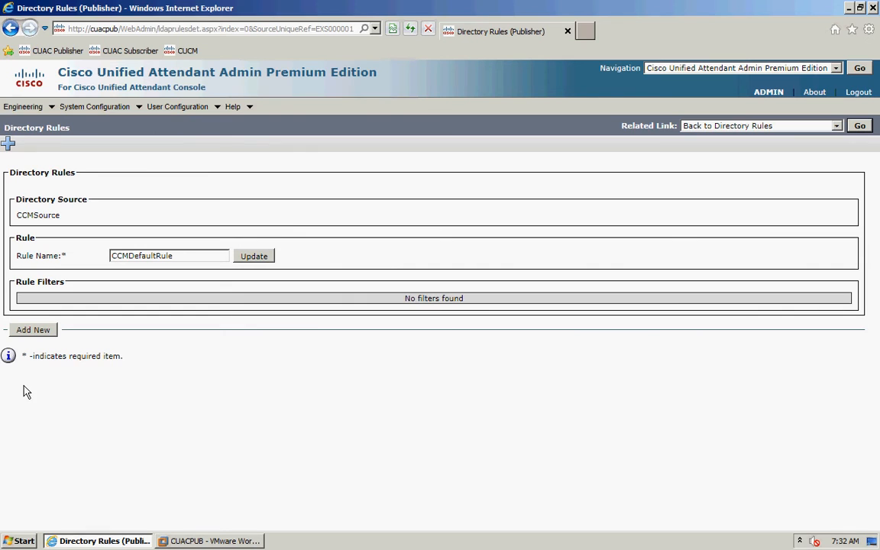
left_click(34, 330)
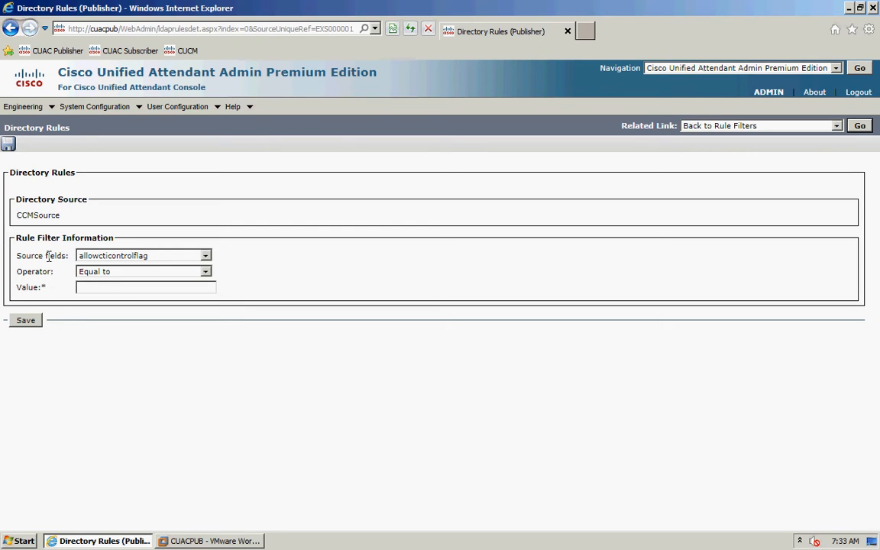
- Save a 'department equals Sales' filter on CCMDefaultRule, then tick it for removal
left_click(205, 257)
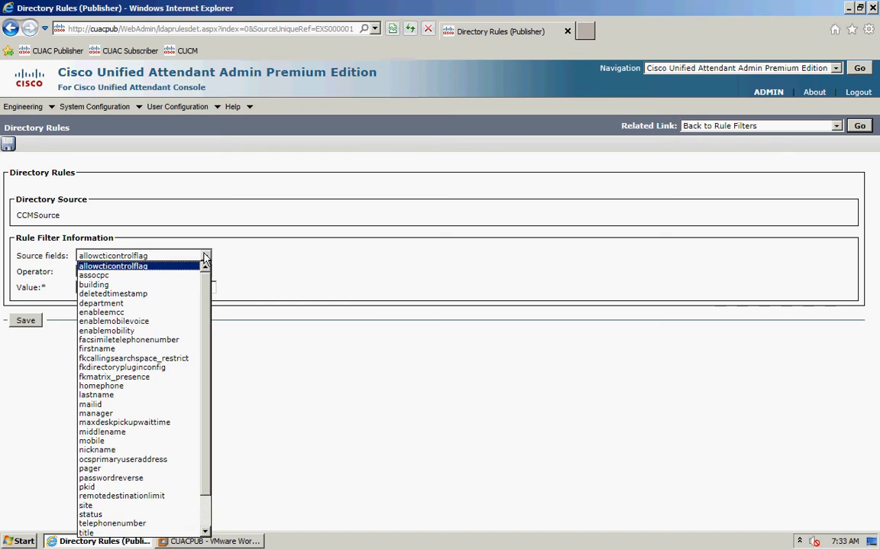
left_click(109, 304)
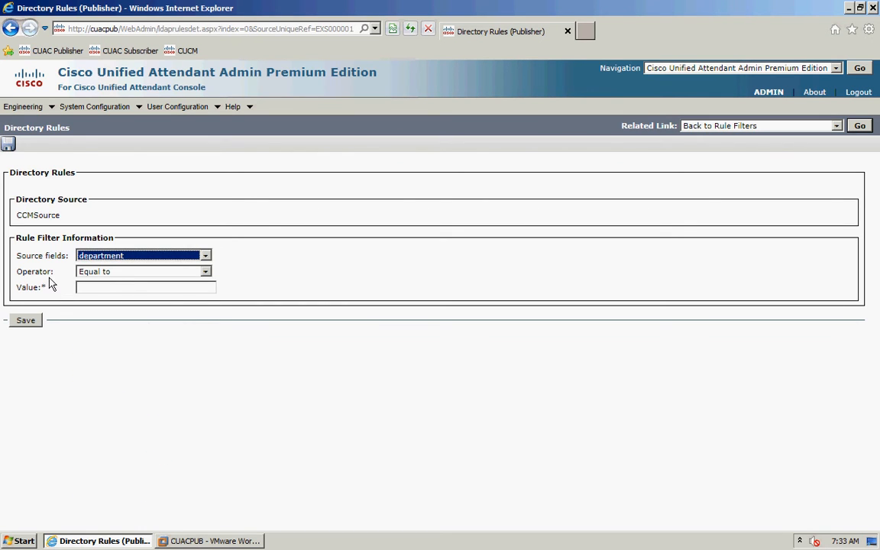
left_click(127, 288)
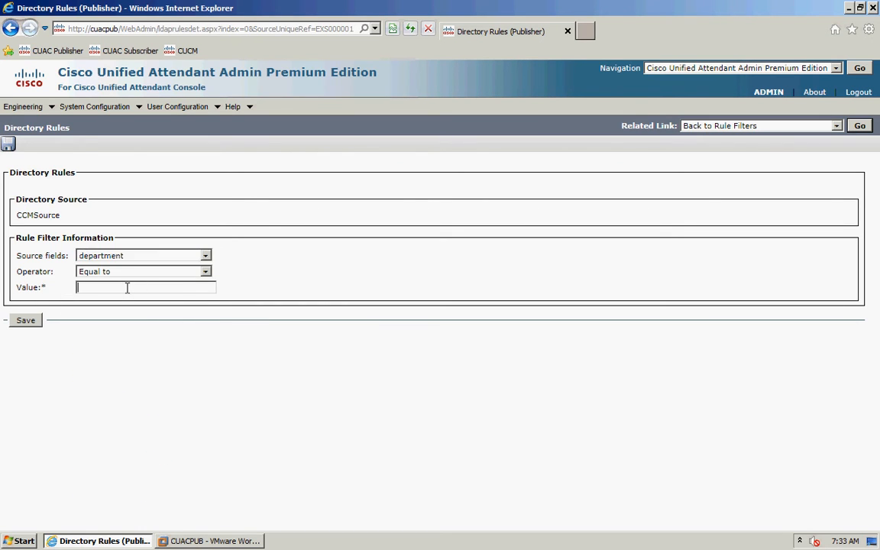
type("Sales")
left_click(39, 320)
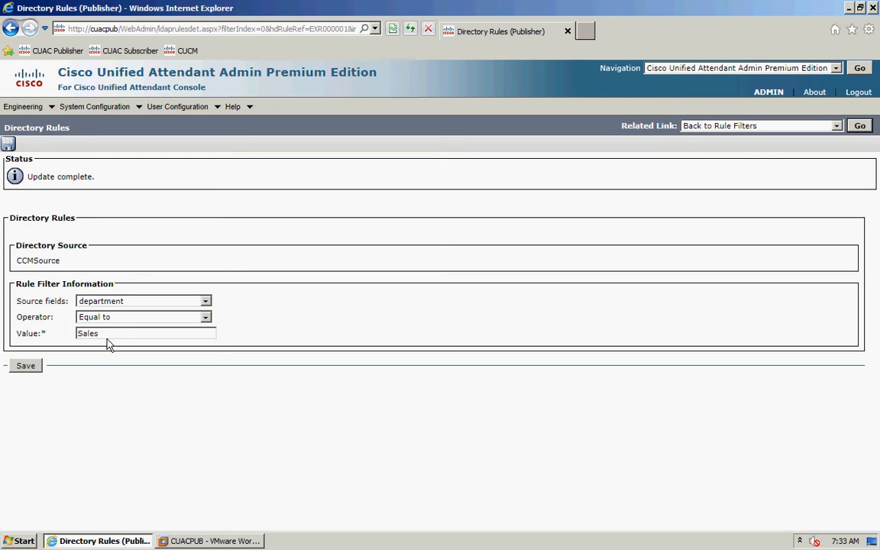
left_click(860, 125)
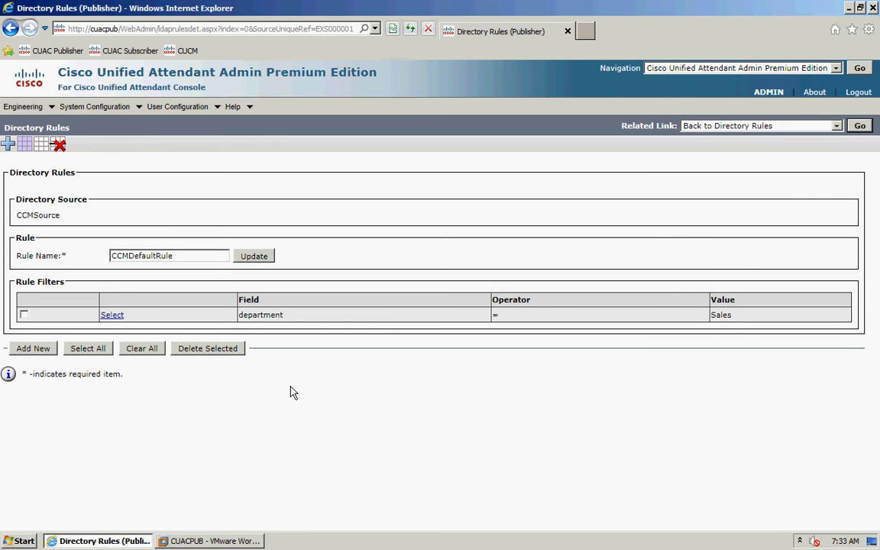
left_click(24, 314)
- Delete the department filter from CCMDefaultRule
left_click(197, 350)
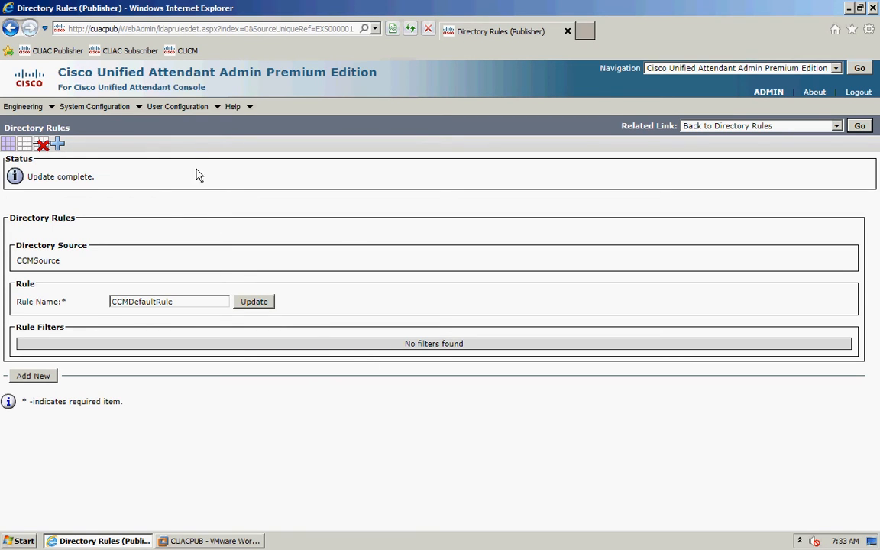
- In General Properties, set internal digit length to minimum 4 and maximum 5
mouse_move(177, 106)
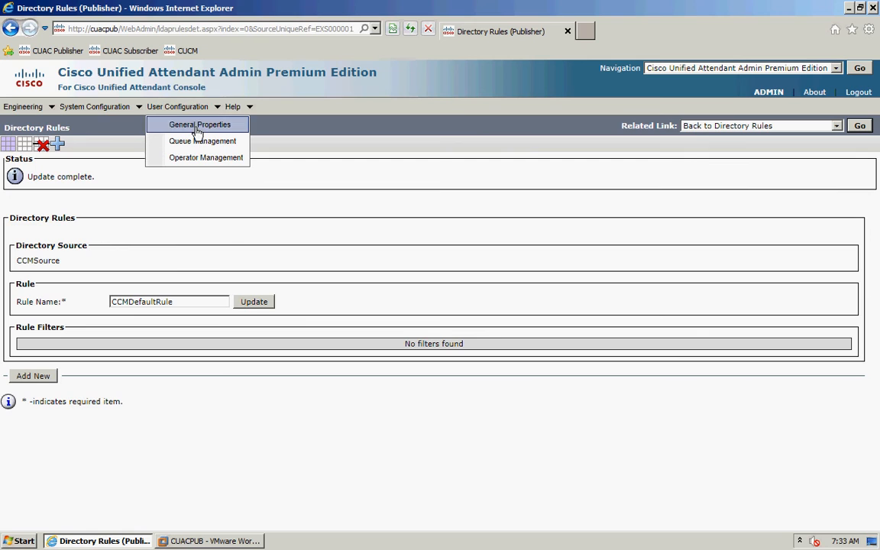
left_click(196, 133)
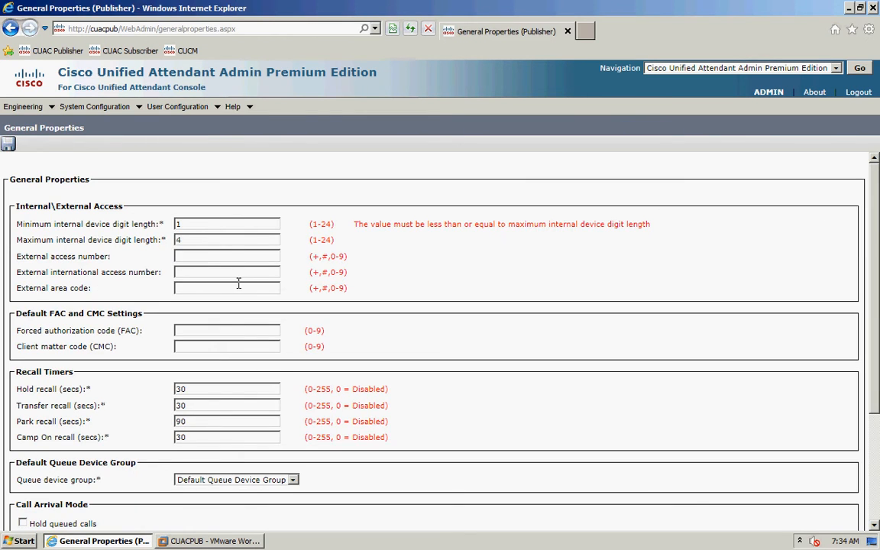
scroll(430, 336, "up", 1)
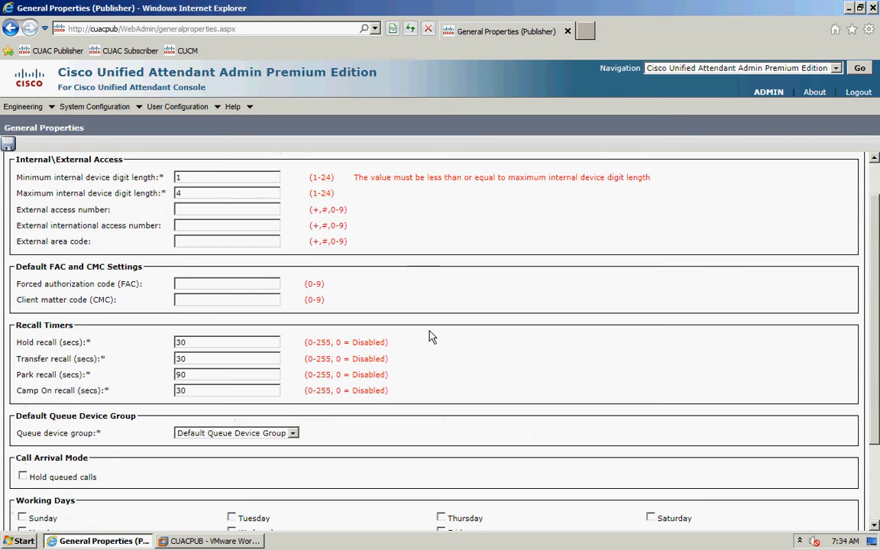
scroll(428, 334, "up", 1)
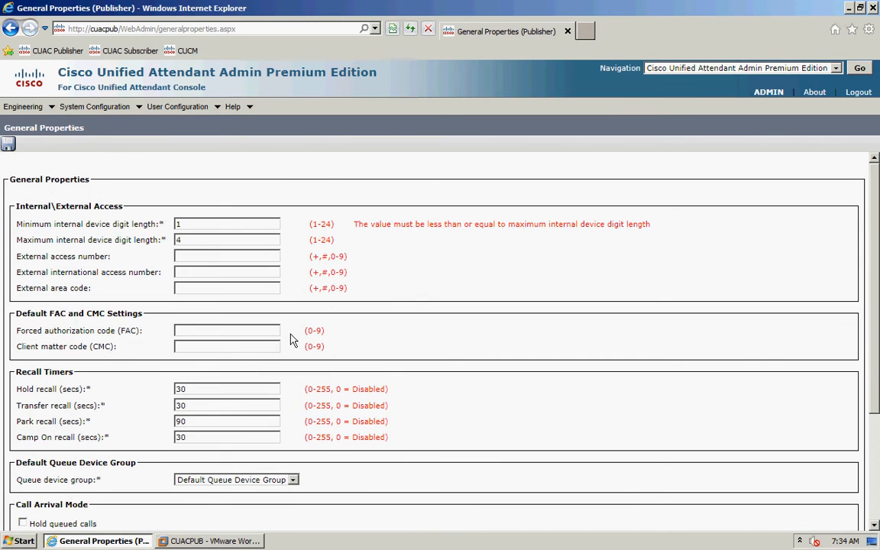
double_click(210, 223)
type("4")
key("Tab")
type("5")
- Set the external access number to 91 and international access number to 9011
left_click(210, 259)
type("91")
left_click(190, 256)
left_click(198, 274)
type("9011")
left_click(241, 332)
left_click(243, 344)
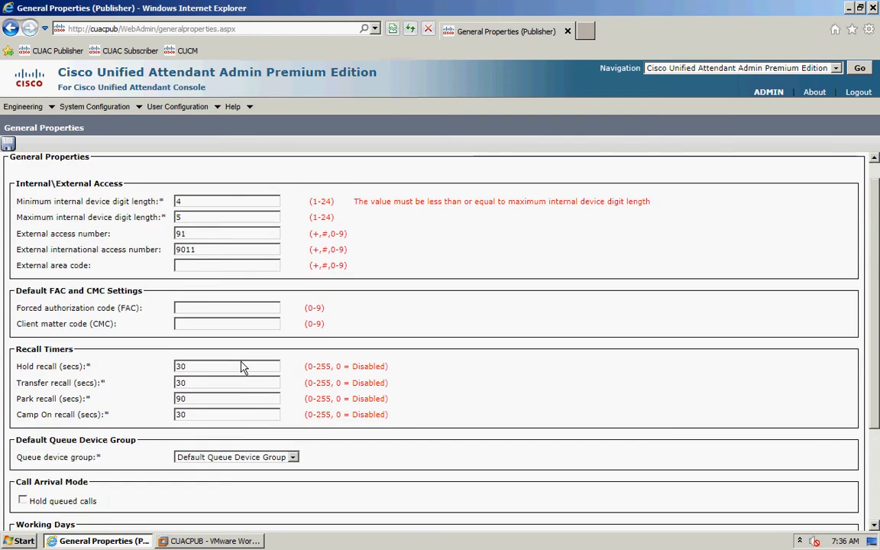
scroll(242, 367, "down", 3)
scroll(249, 374, "down", 2)
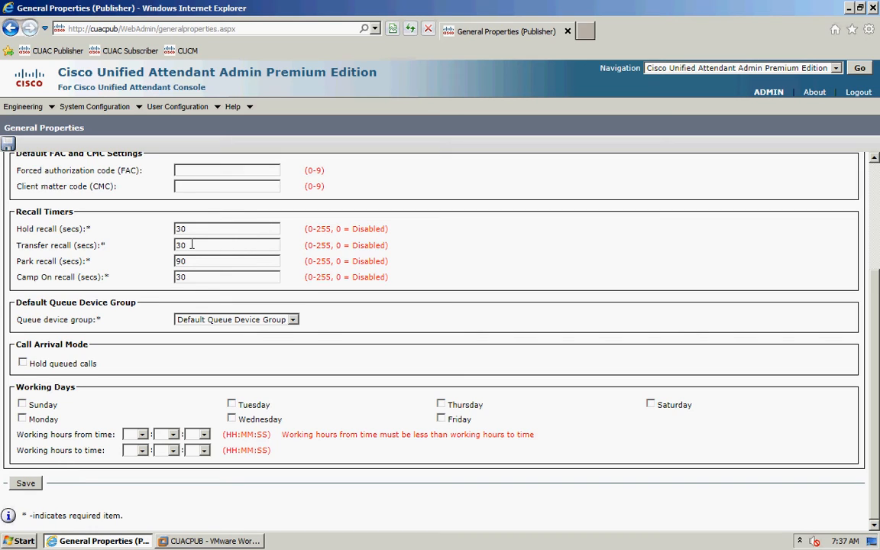
left_click(187, 262)
- Enable holding of queued calls and make Monday through Friday working days
left_click(23, 364)
left_click(22, 418)
left_click(232, 406)
left_click(231, 419)
left_click(441, 405)
left_click(442, 419)
- Set working hours from 09:00:00 to 17:00:00
left_click(136, 434)
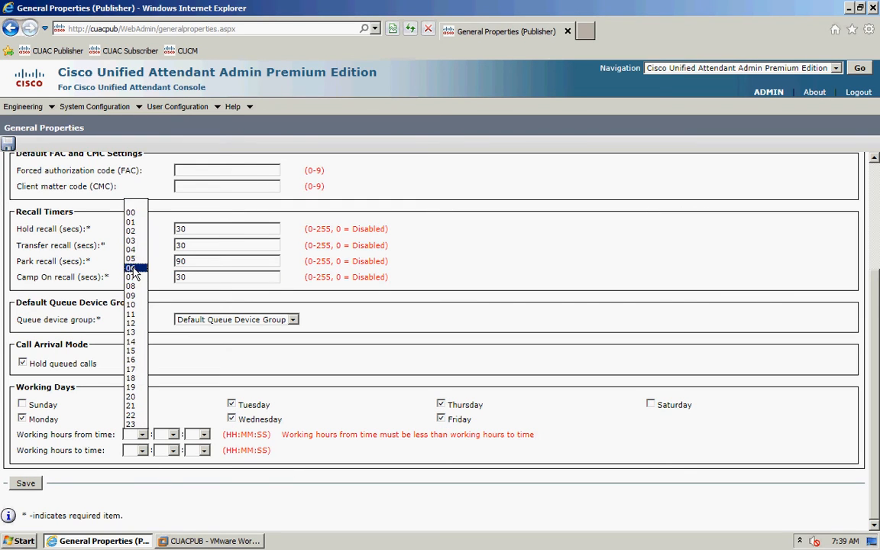
left_click(131, 294)
left_click(173, 434)
left_click(161, 165)
left_click(204, 434)
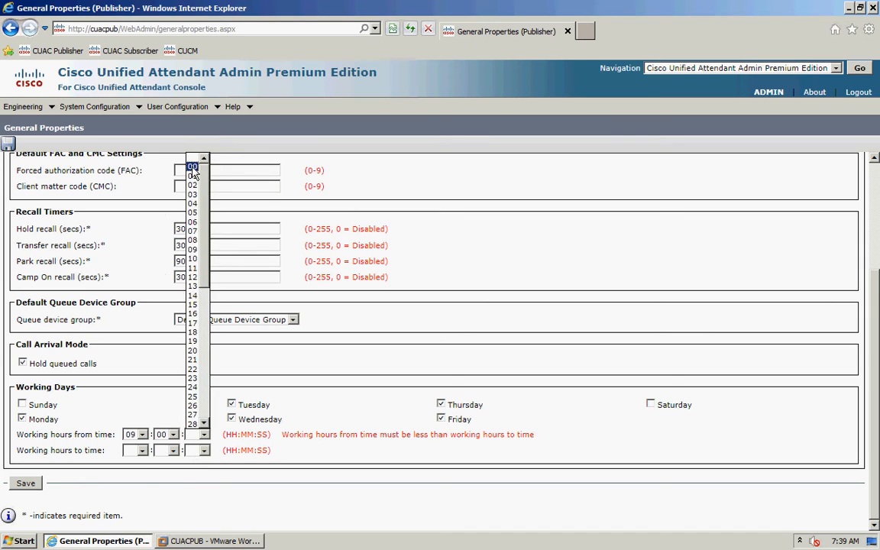
left_click(193, 167)
left_click(141, 450)
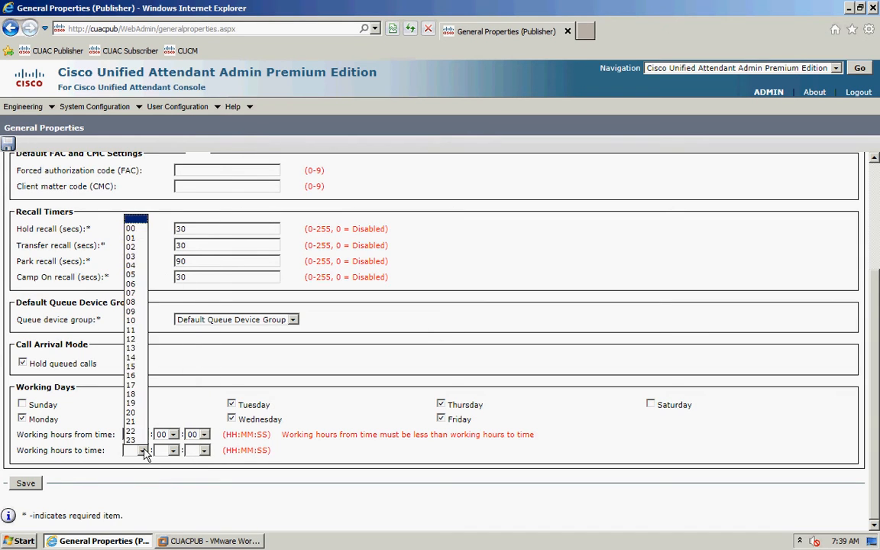
left_click(134, 390)
left_click(172, 450)
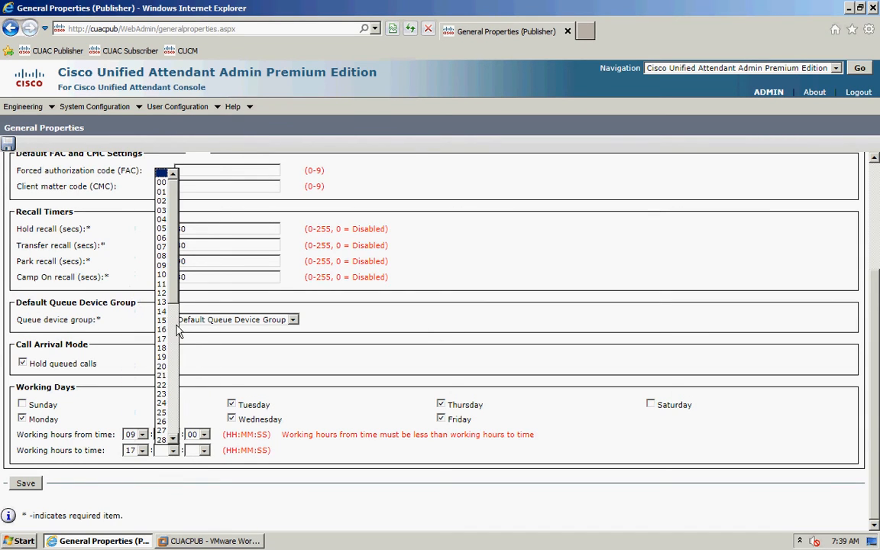
left_click(161, 184)
left_click(204, 450)
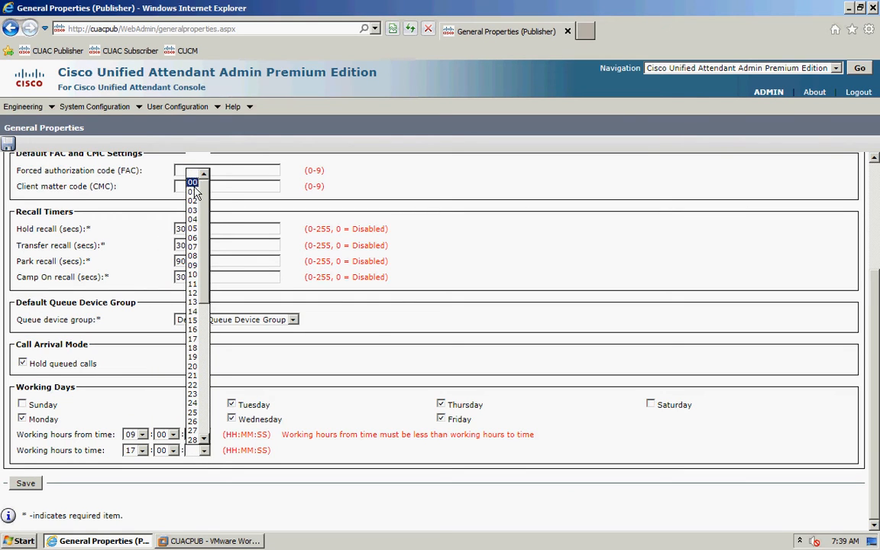
left_click(193, 183)
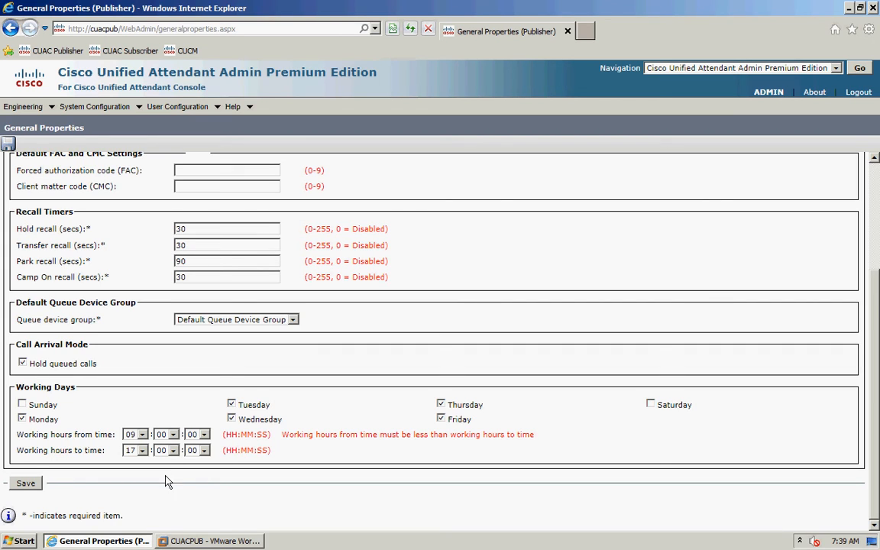
- Save the general properties and go to User Configuration > Queue Management
left_click(25, 483)
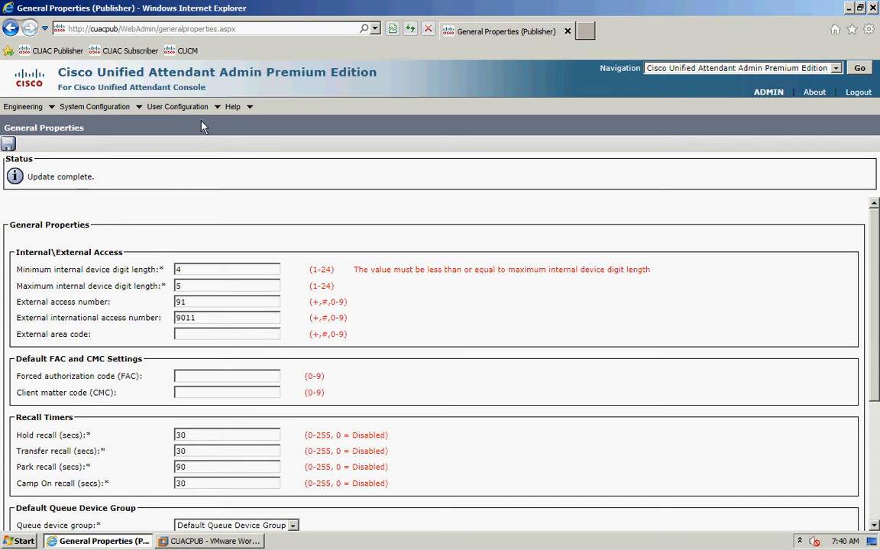
mouse_move(181, 108)
left_click(202, 142)
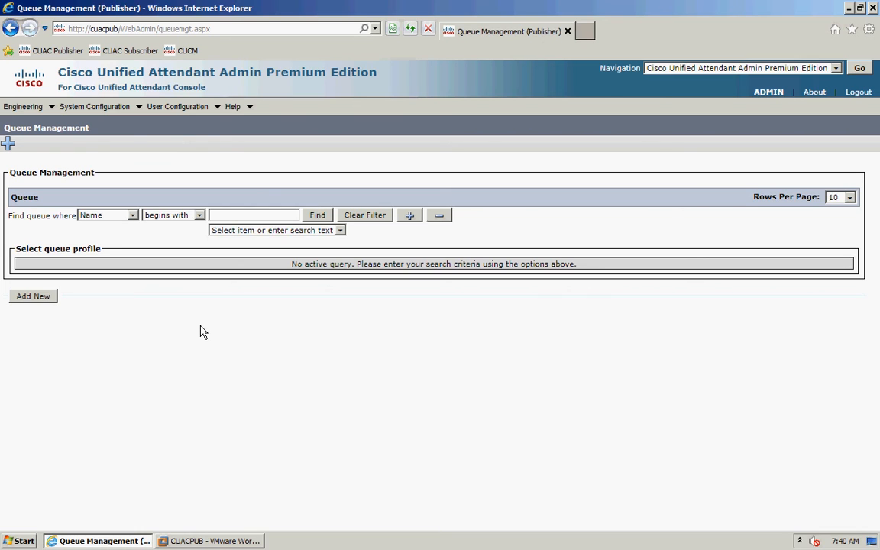
- Start creating a new queue from the Queue Management page
left_click(32, 297)
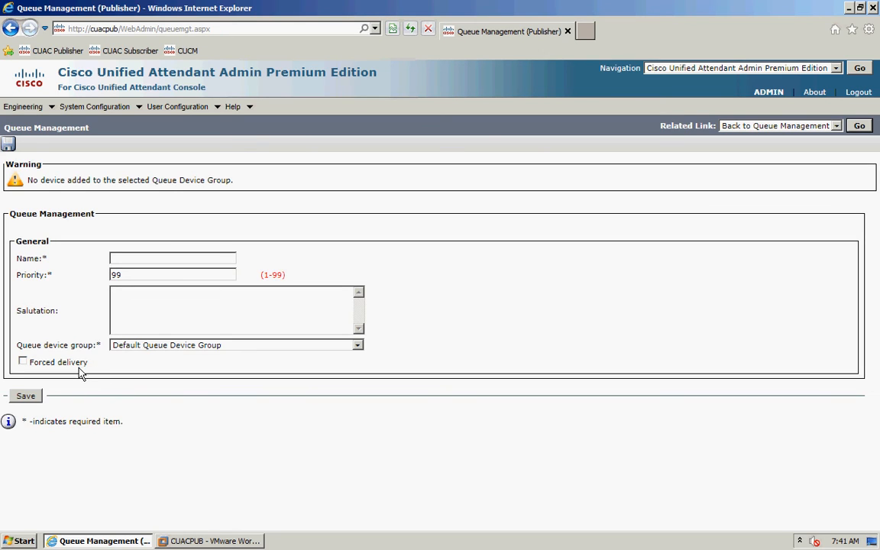
- Name the new queue 'External' and change its priority from 99 to 1
left_click(131, 259)
type("External")
left_click_drag(144, 276, 105, 283)
type("1")
- Enter the salutation 'Welcome to Cisco' for the queue
left_click(178, 315)
type("Welcome to cisc")
key("BackSpace")
key("BackSpace")
key("BackSpace")
key("BackSpace")
type("Cisco")
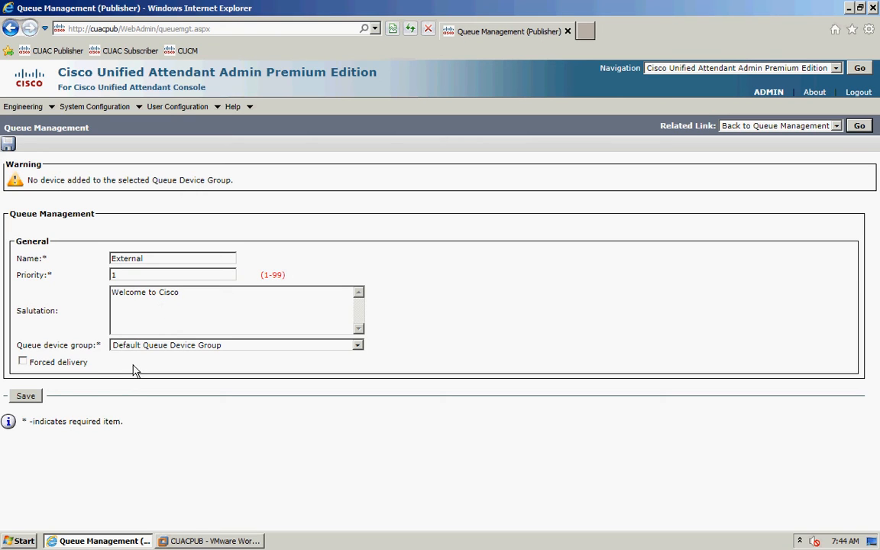
- Assign Queue Device Group 1 to the External queue
left_click(267, 347)
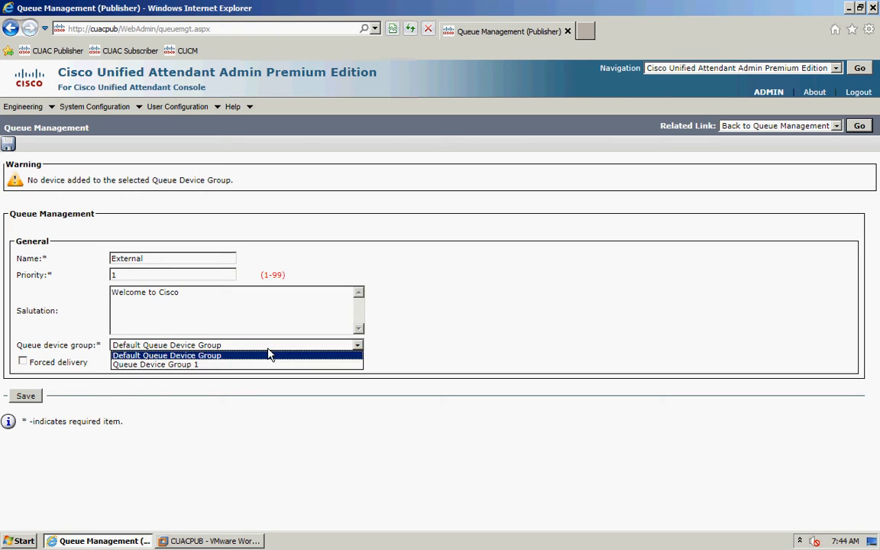
left_click(201, 365)
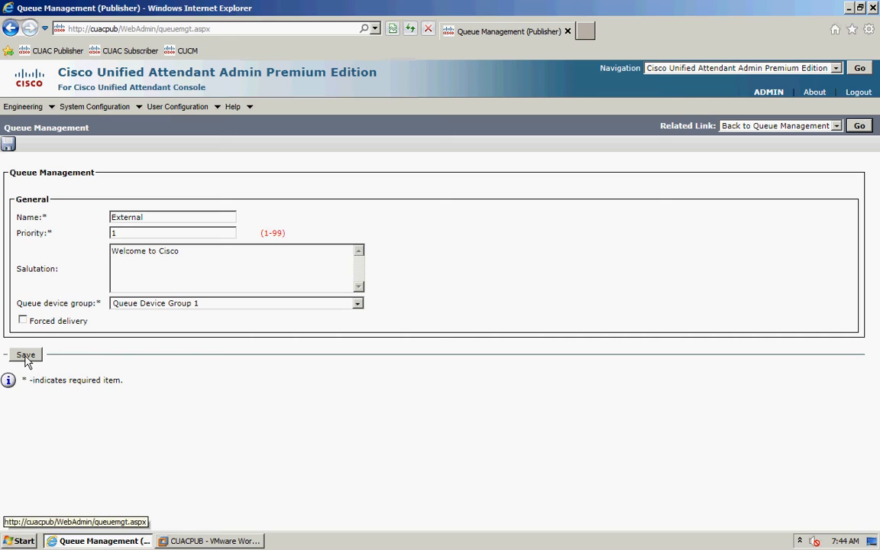
- Save the new External queue in Queue Management
left_click(26, 356)
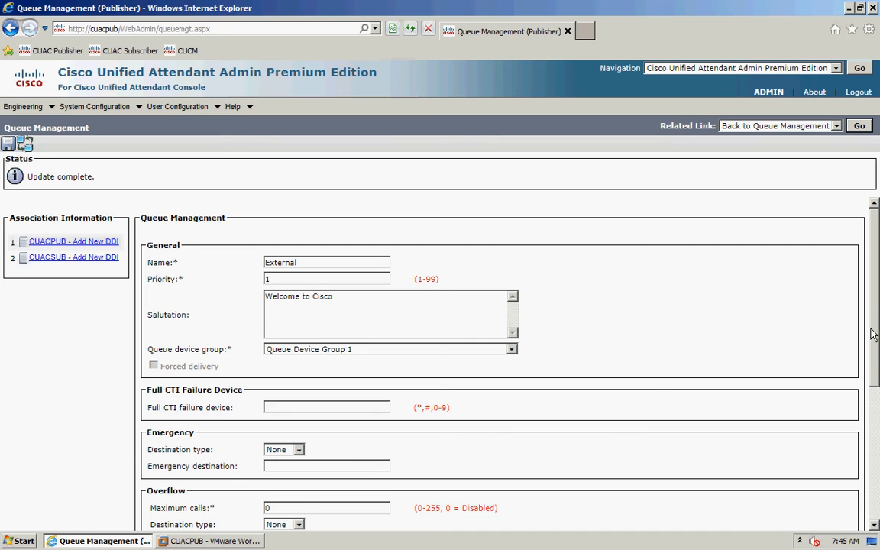
- Enter 1001 as the External queue's Full CTI failure device
scroll(877, 365, "down", 1)
scroll(877, 366, "down", 3)
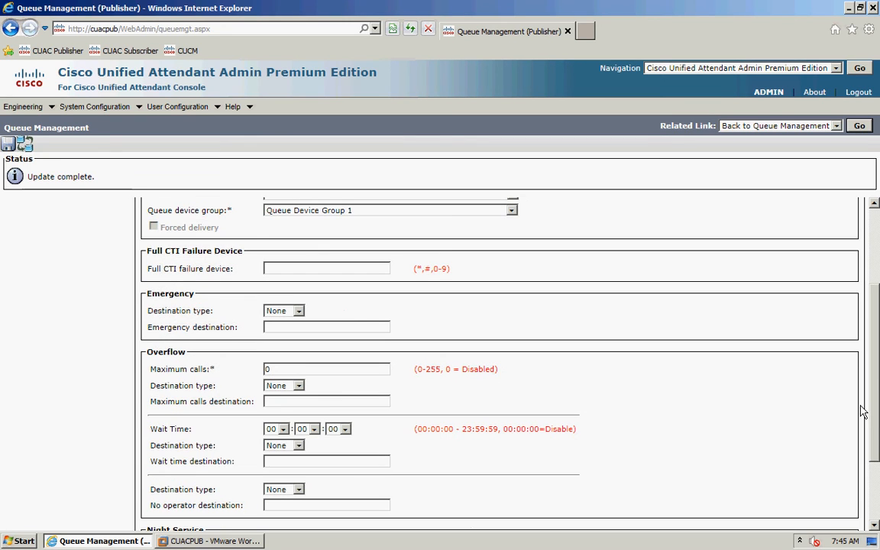
left_click(307, 269)
type("1001")
- Set the emergency destination type to Device with destination 1001
left_click(298, 313)
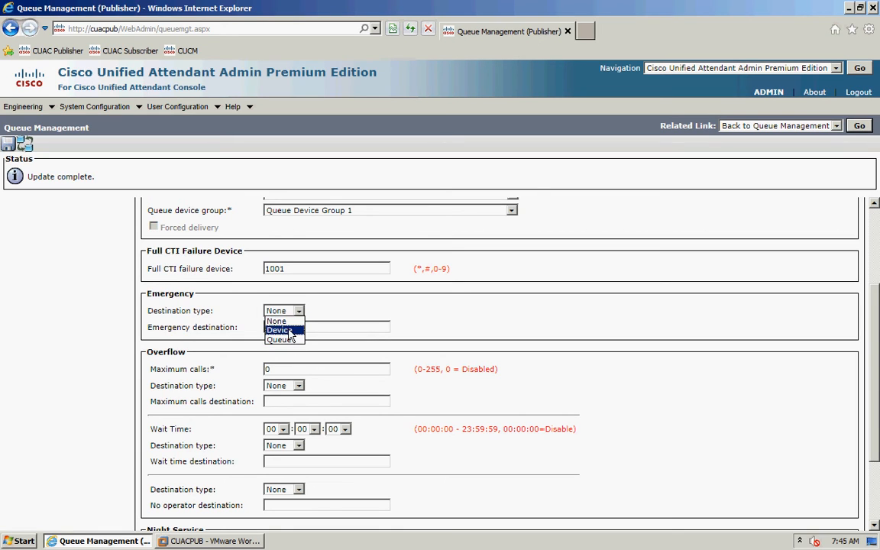
left_click(286, 330)
left_click(293, 420)
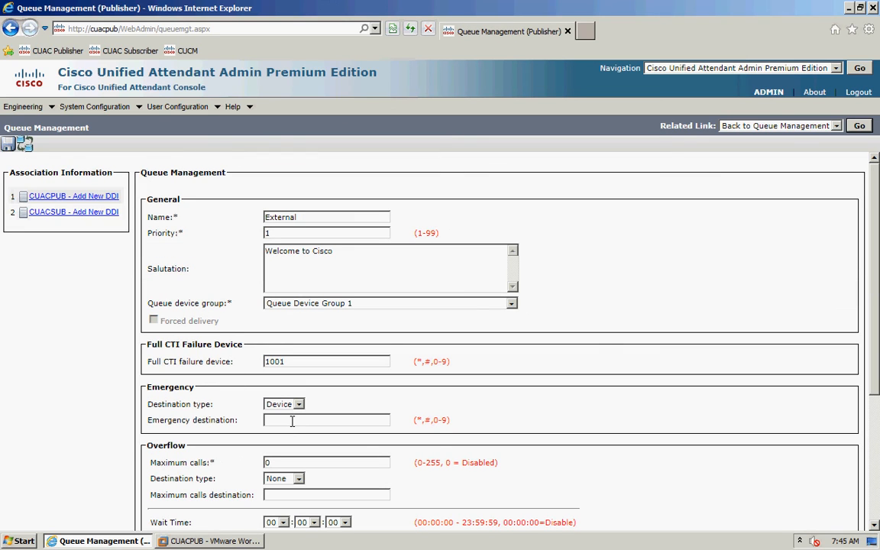
type("1001")
scroll(302, 419, "down", 3)
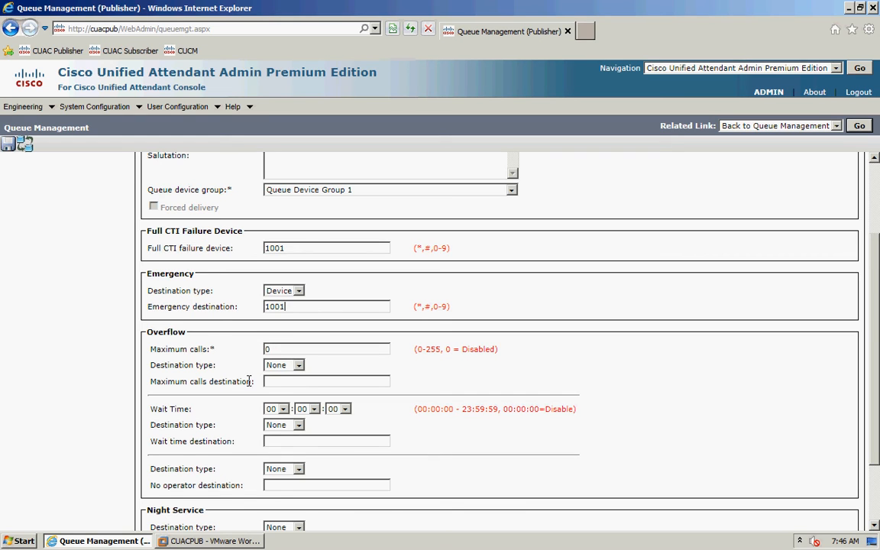
scroll(249, 381, "down", 2)
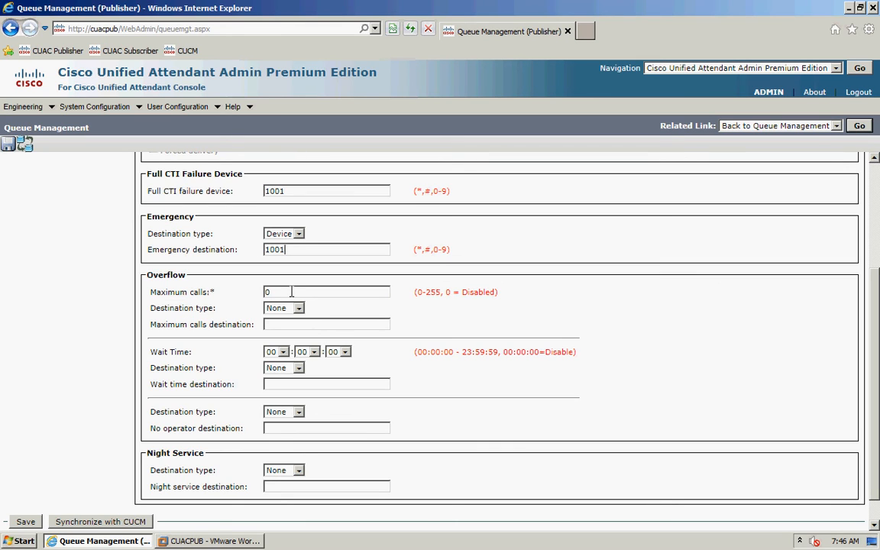
- Set maximum calls to 5, overflowing to destination type Device, number 1001
key("Tab")
type("5")
left_click(277, 308)
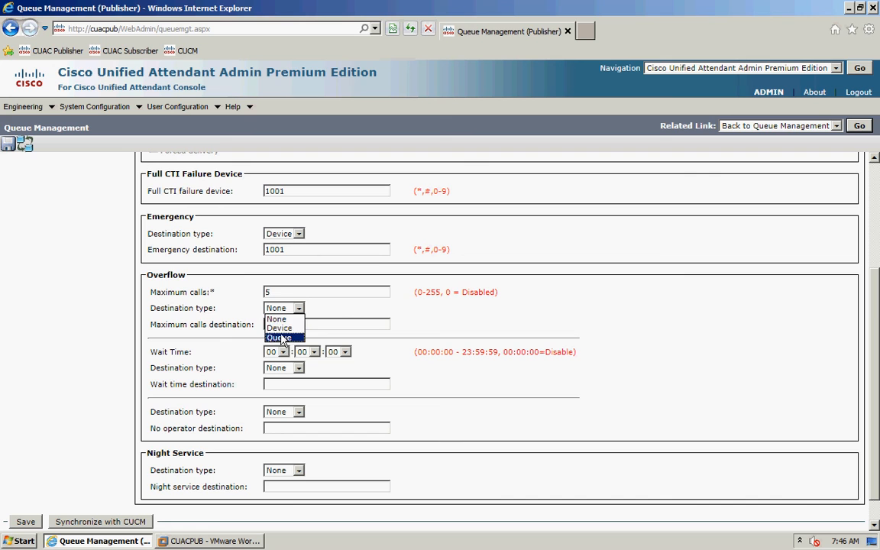
left_click(281, 330)
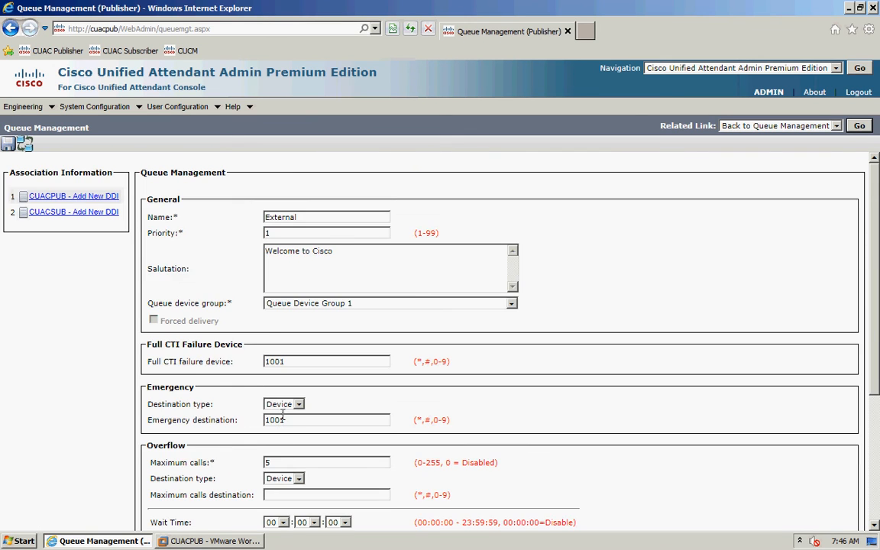
scroll(284, 424, "down", 1)
scroll(282, 424, "down", 1)
left_click(279, 381)
type("1001")
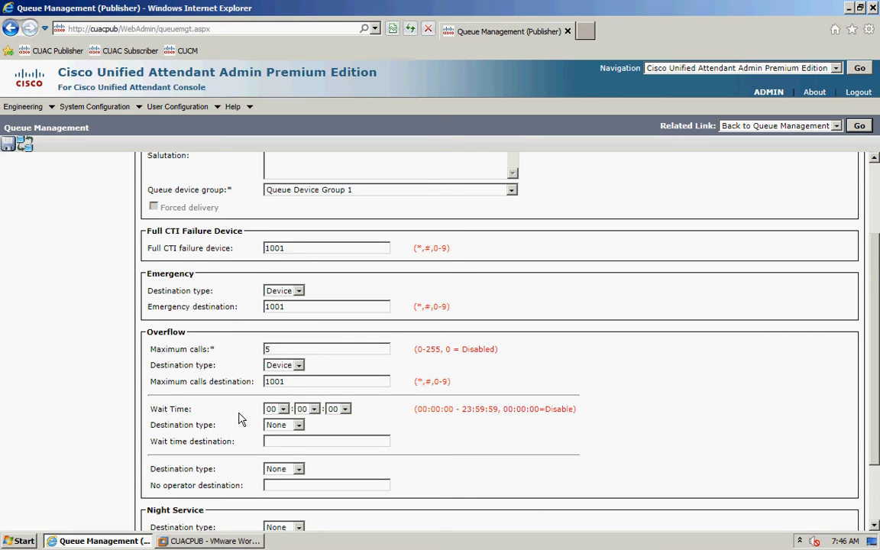
scroll(239, 419, "down", 2)
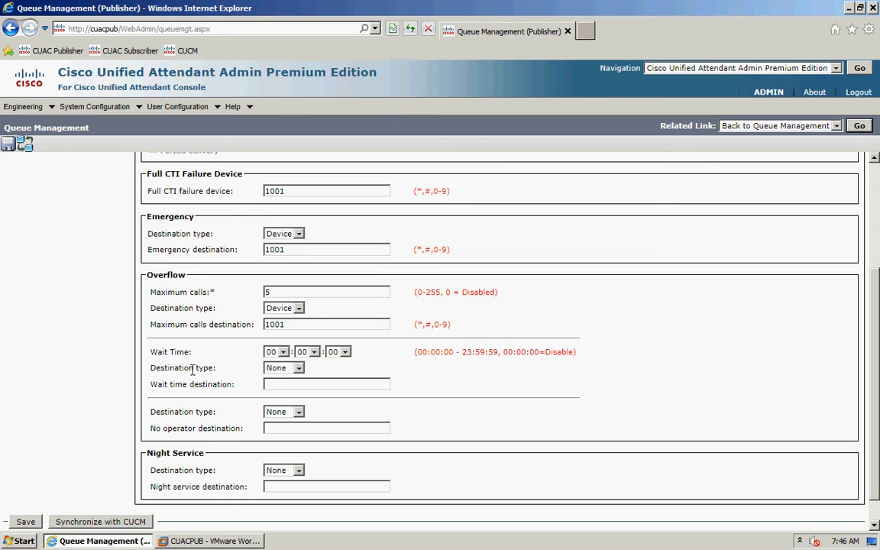
- Set a 3-minute wait time routing to Device 1001
left_click(316, 352)
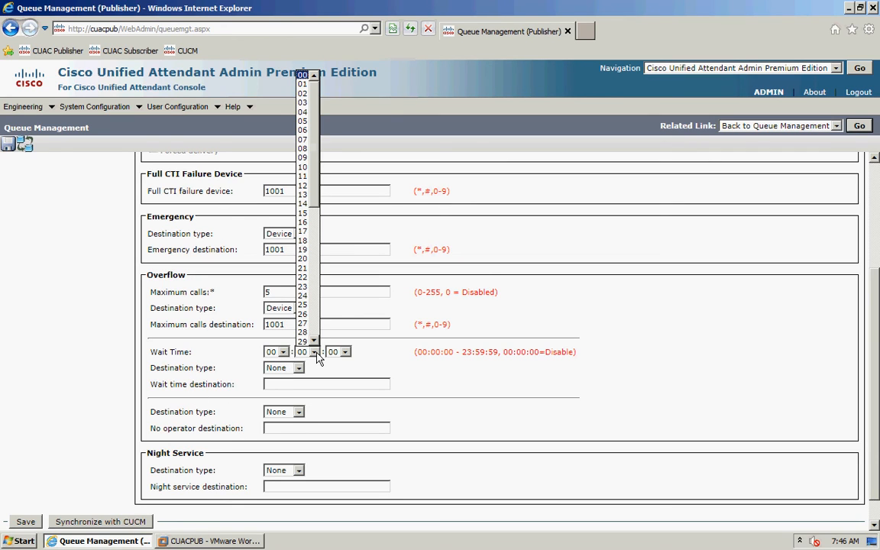
left_click(304, 105)
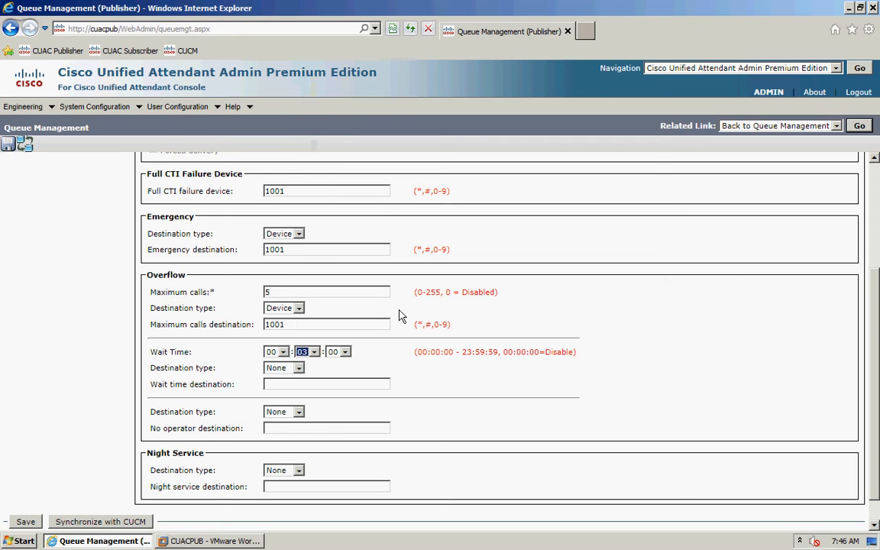
left_click(299, 368)
left_click(281, 388)
left_click(291, 383)
type("1001")
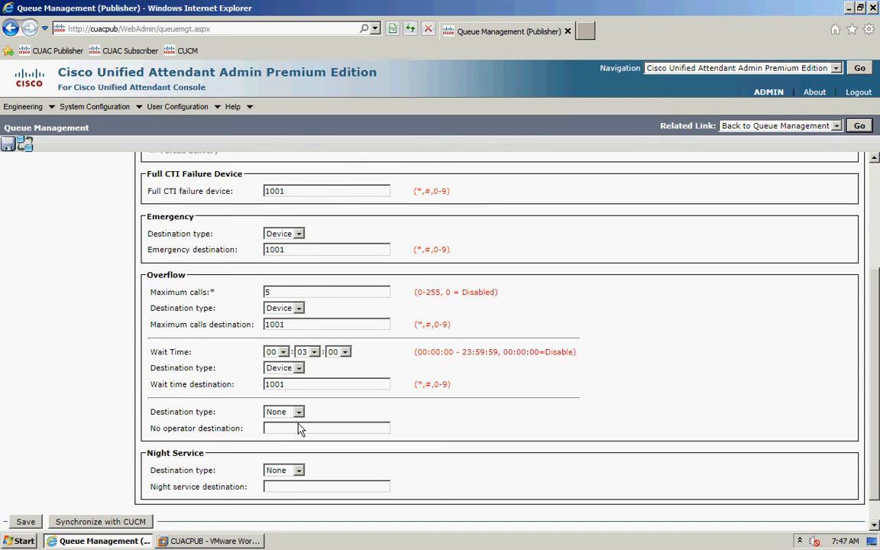
- Route no-operator calls to destination type Device, number 1001
scroll(300, 430, "down", 1)
left_click(284, 380)
left_click(280, 400)
left_click(273, 431)
type("1001")
- Set the night service destination type to Device and enter 1001
scroll(264, 449, "down", 1)
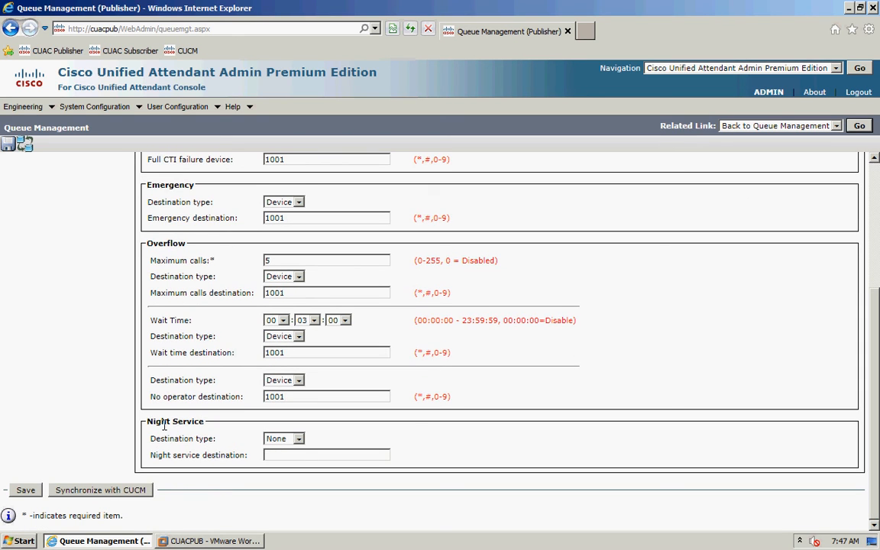
left_click(297, 440)
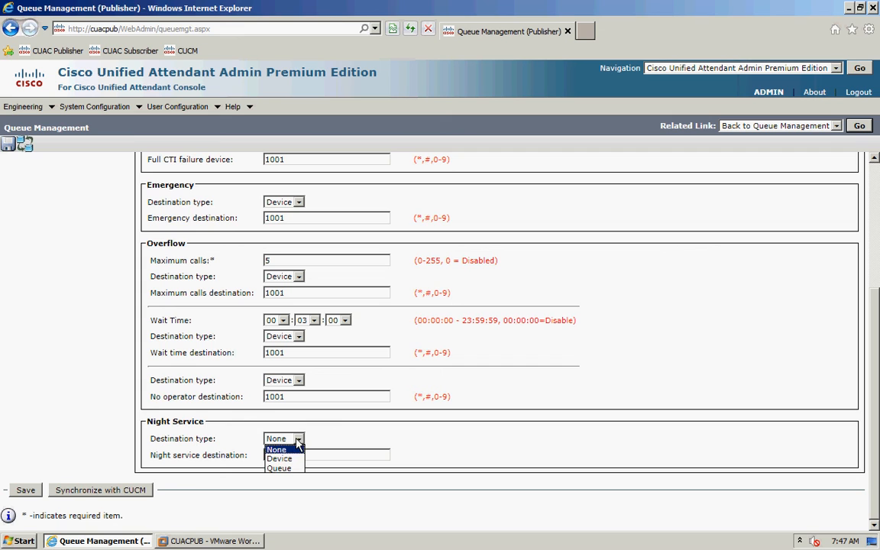
left_click(280, 458)
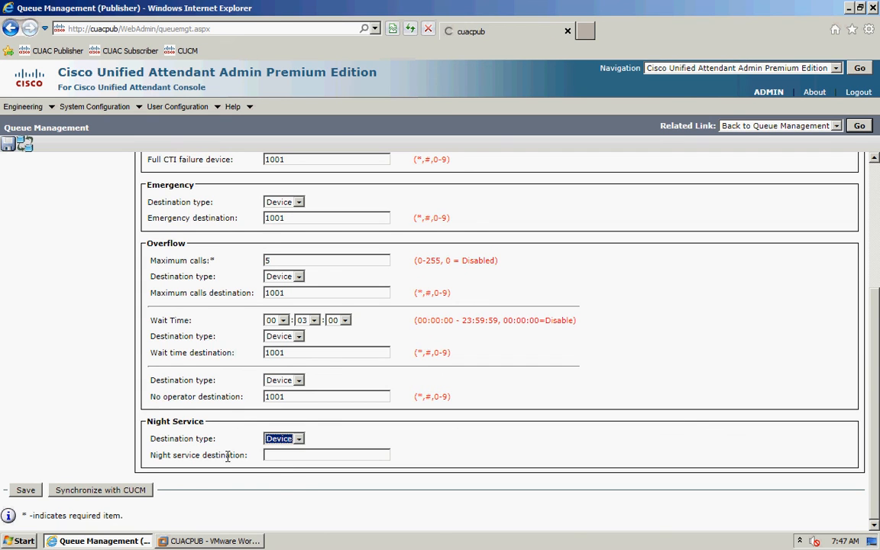
left_click(297, 455)
type("1")
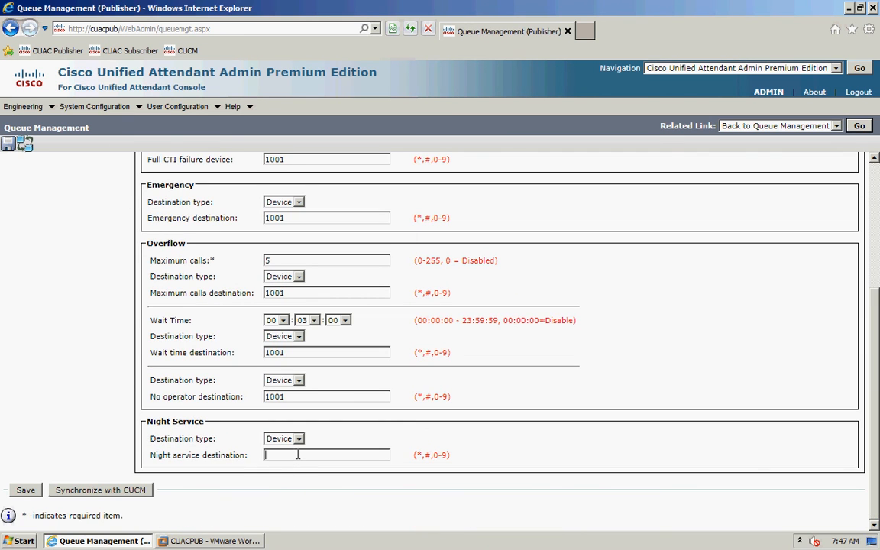
type("001")
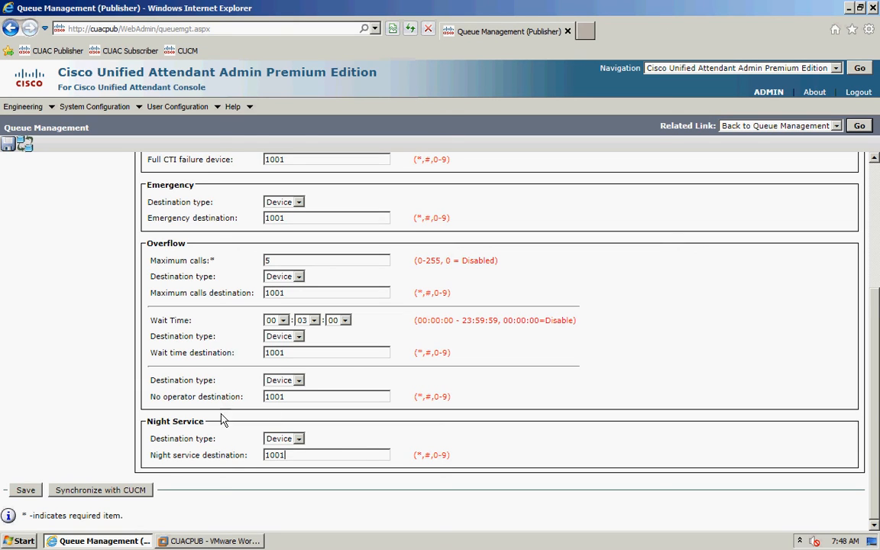
- Change the External queue's night service destination type to None and save the queue
left_click(284, 439)
left_click(284, 451)
left_click(26, 491)
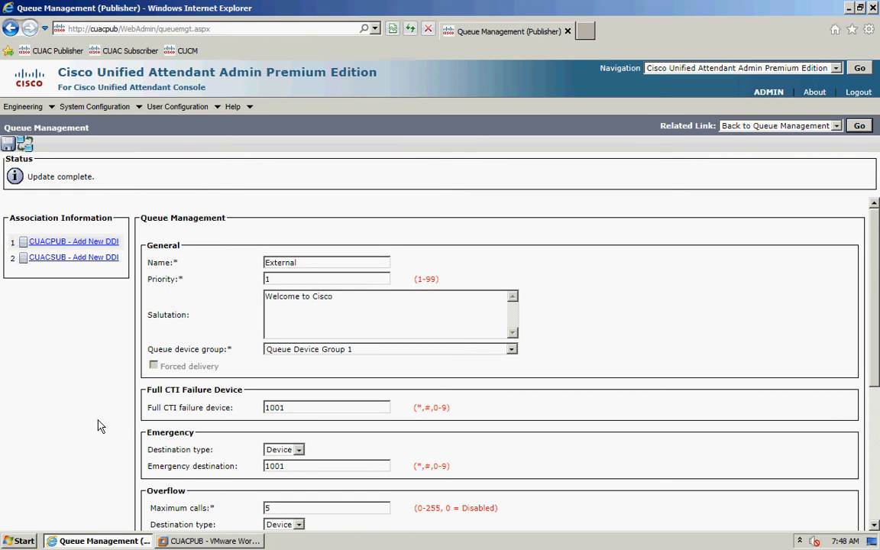
- Add DDI 8500 on CUACPUB and DDI 9500 on CUACSUB, then return to the External queue settings
left_click(68, 244)
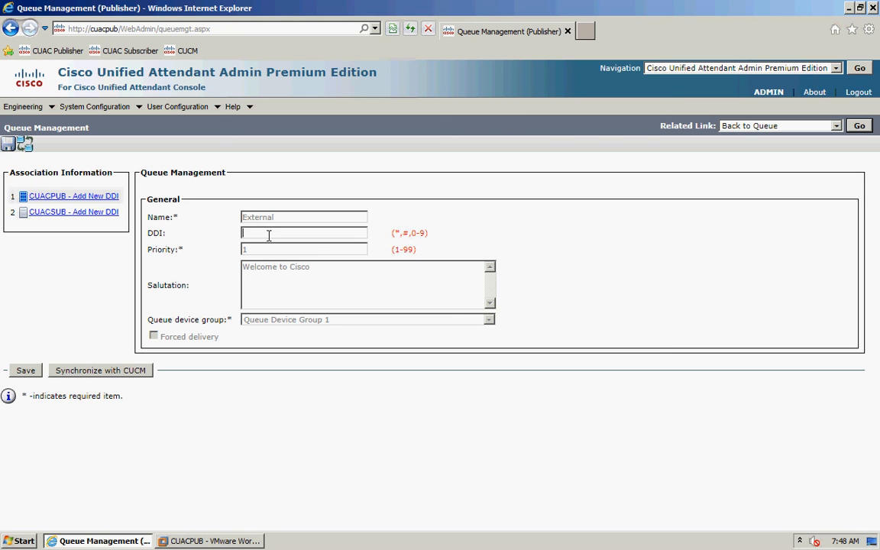
left_click(269, 233)
type("8500")
left_click(23, 371)
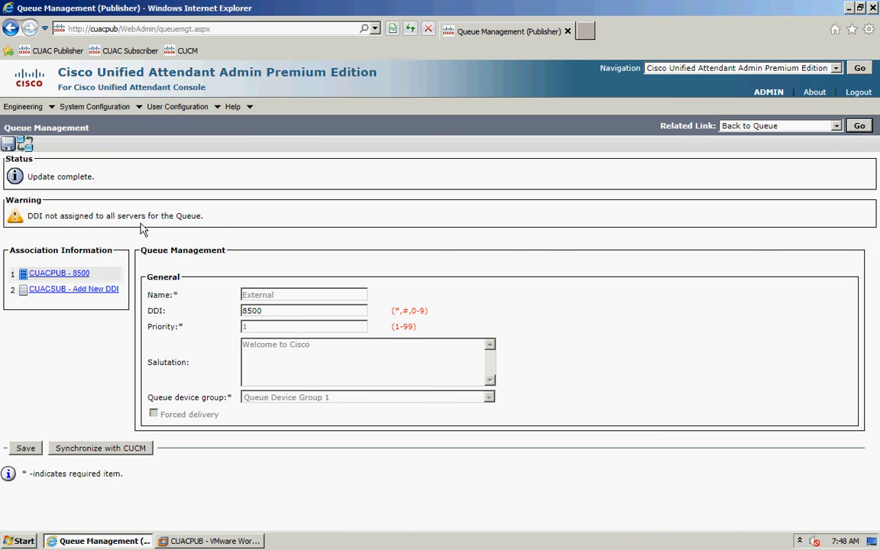
left_click(75, 293)
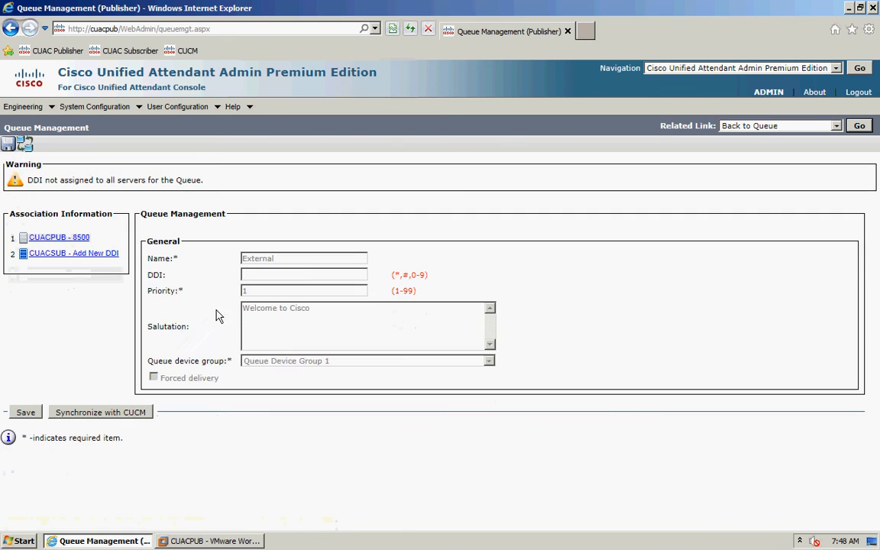
left_click(265, 275)
type("9500")
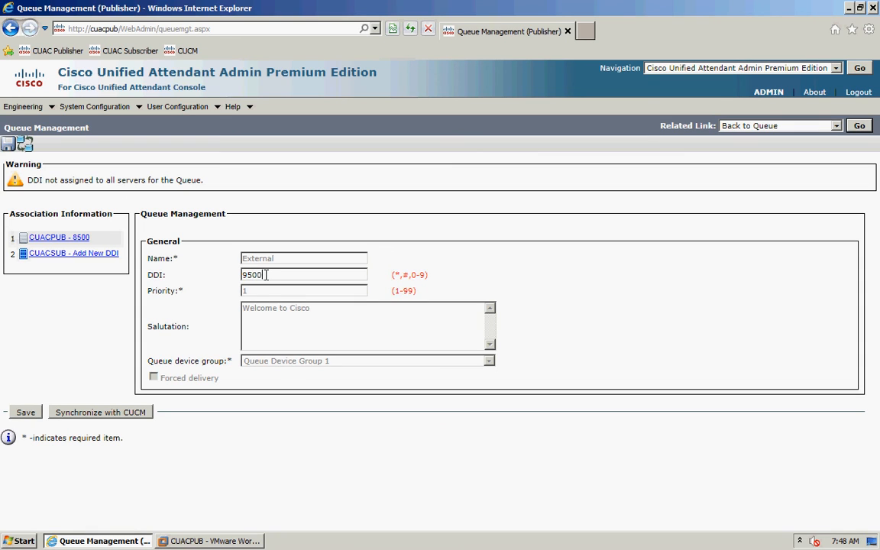
left_click(25, 414)
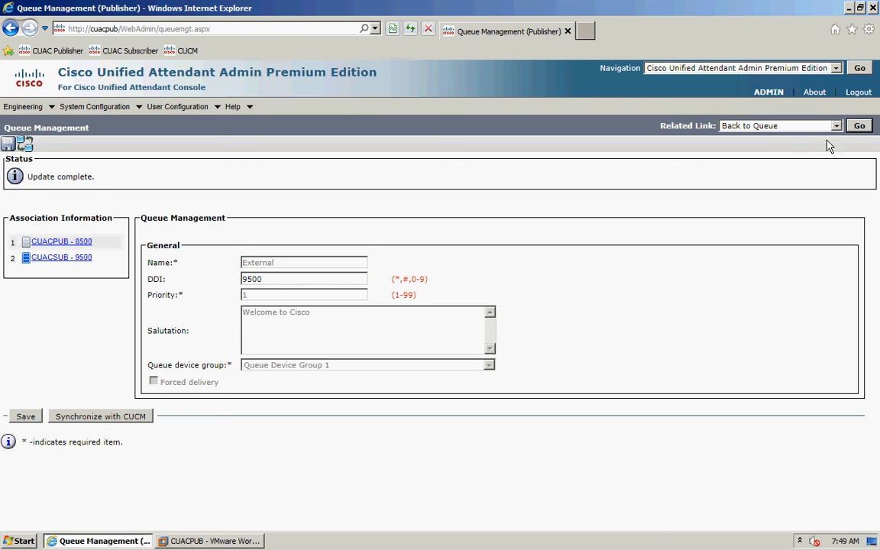
left_click(859, 126)
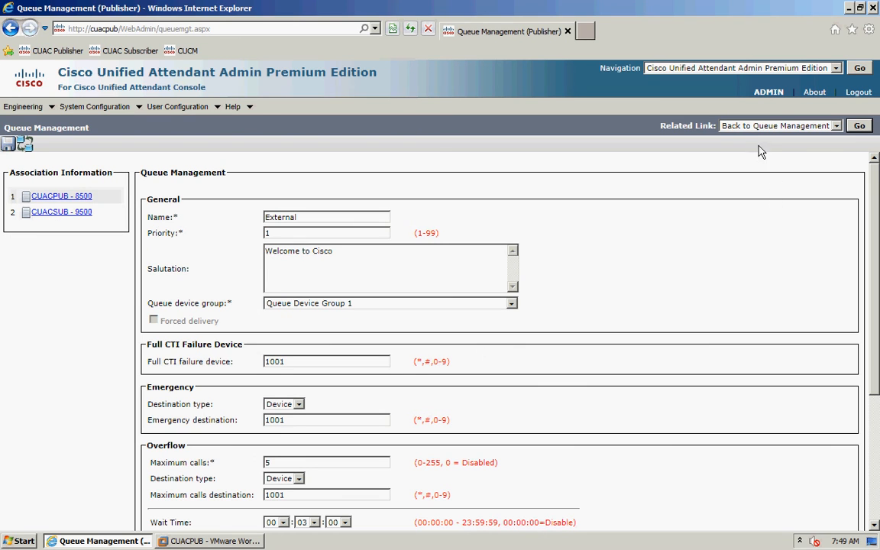
- Add a new queue named Internal using Queue Device Group 1 and save it
left_click(859, 126)
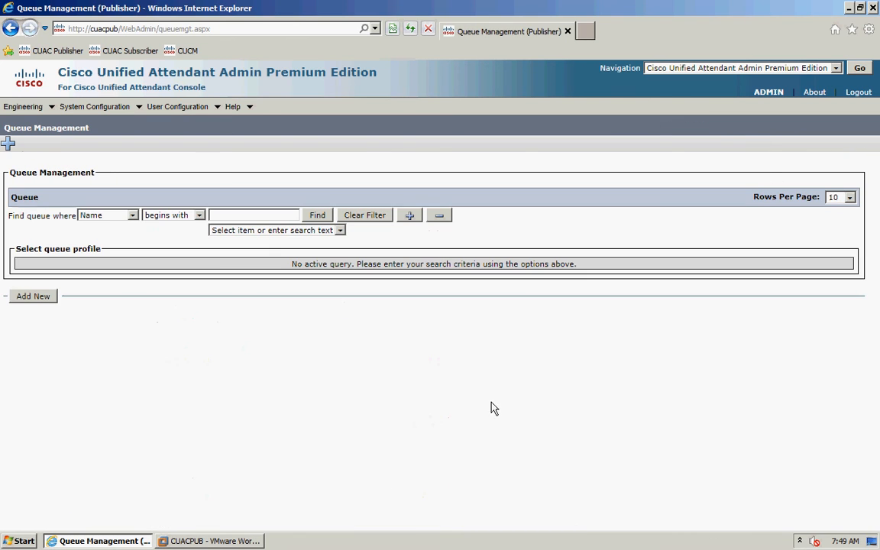
left_click(35, 296)
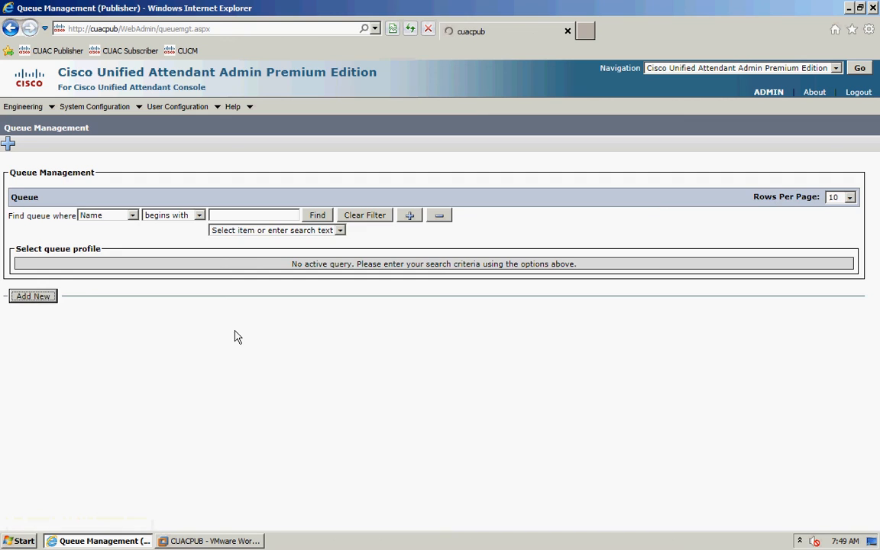
left_click(114, 257)
type("Iaternal")
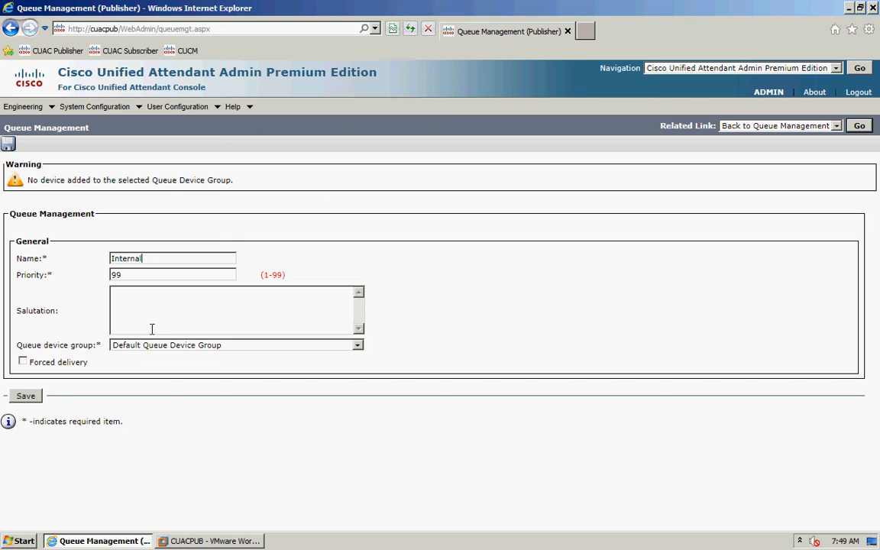
left_click(186, 344)
left_click(191, 366)
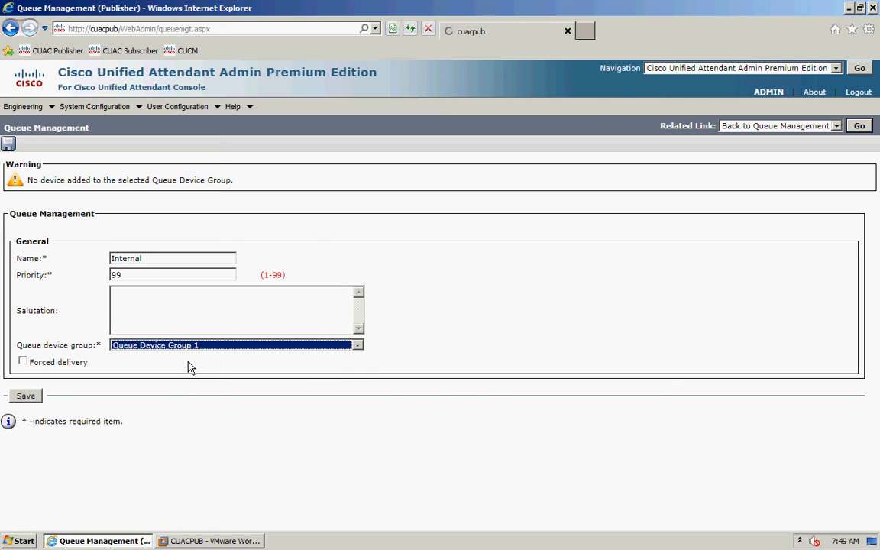
left_click(26, 355)
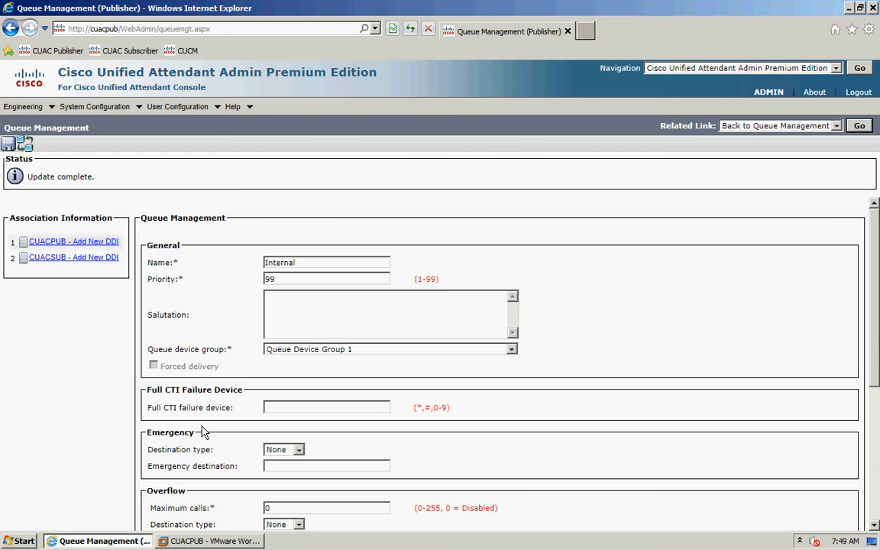
- Set the Full CTI failure device to 1001 and the emergency destination to Device 1001
scroll(293, 306, "down", 3)
left_click(293, 307)
type("1001")
left_click(293, 349)
left_click(280, 365)
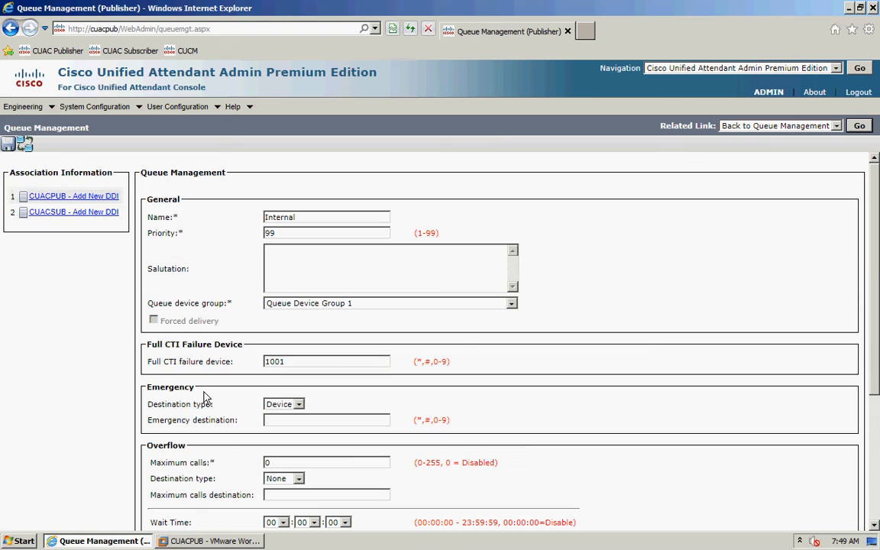
scroll(255, 409, "down", 2)
type("1001")
- Overflow calls to Device 1001 after a maximum of 5 calls
scroll(303, 370, "down", 3)
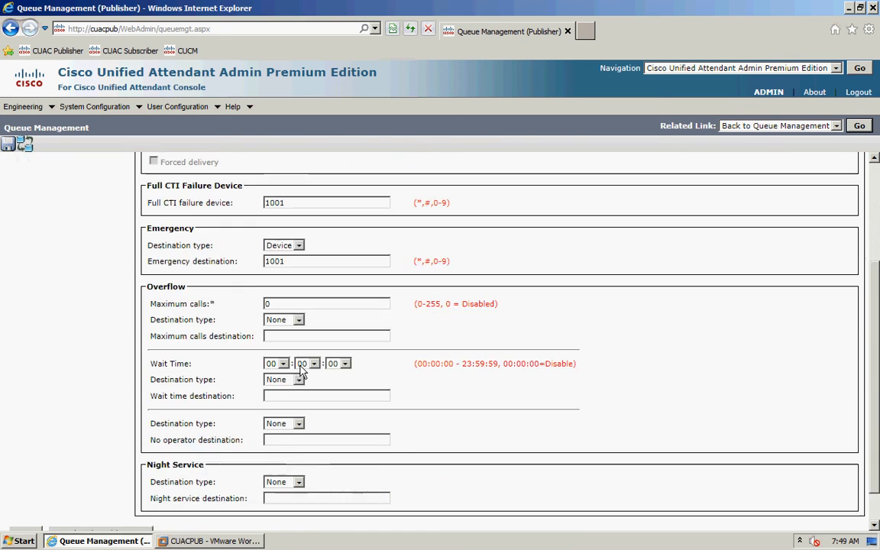
double_click(283, 293)
type("5")
left_click(287, 308)
left_click(280, 319)
left_click(282, 309)
left_click(280, 327)
left_click(289, 324)
type("1001")
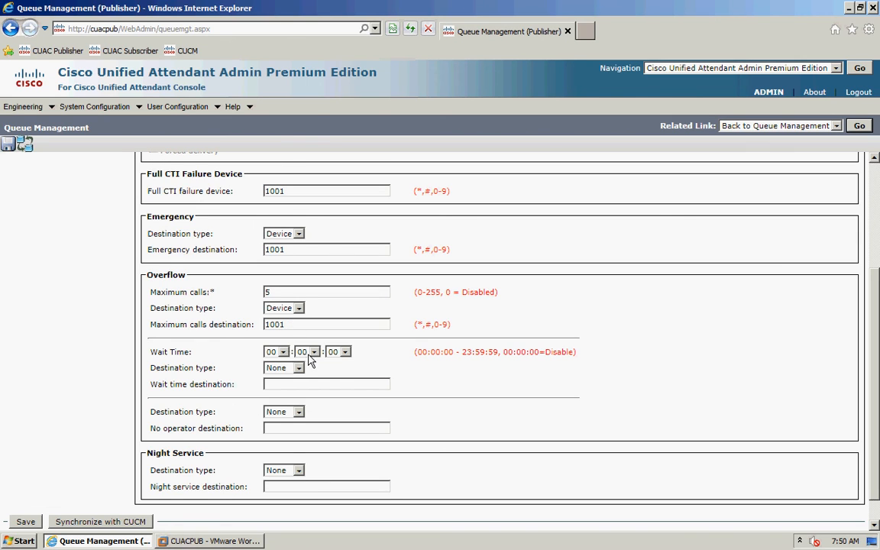
- Route 3-minute wait time and no-operator calls to Device 1001, then save the Internal queue
left_click(313, 351)
left_click(304, 105)
left_click(284, 368)
left_click(284, 368)
left_click(280, 385)
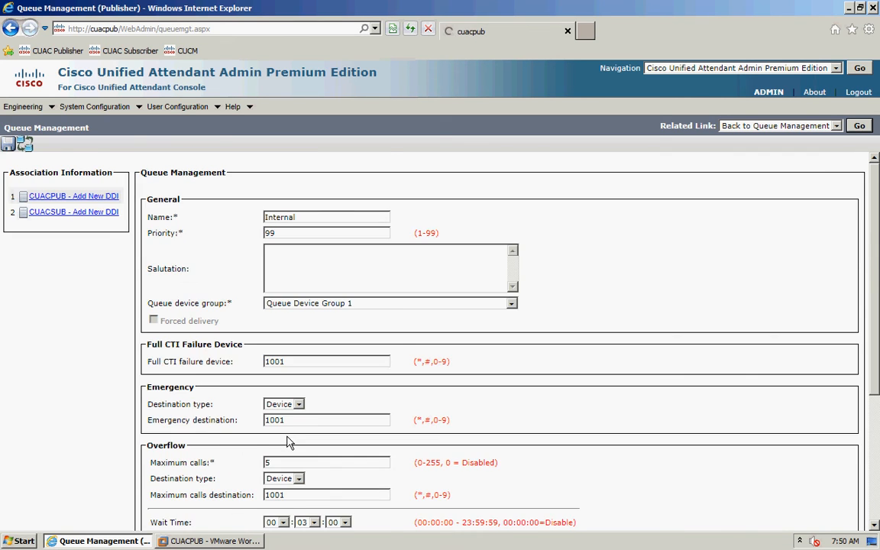
type("1001")
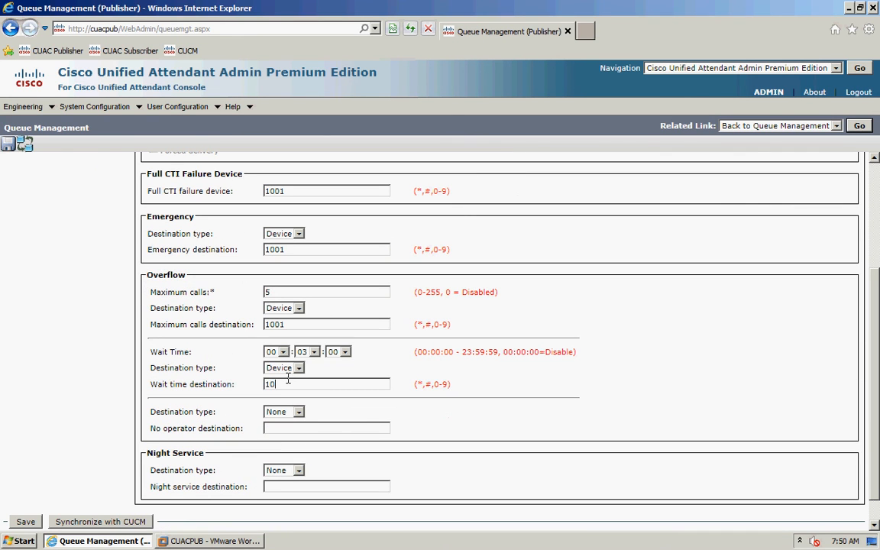
left_click(284, 411)
left_click(279, 432)
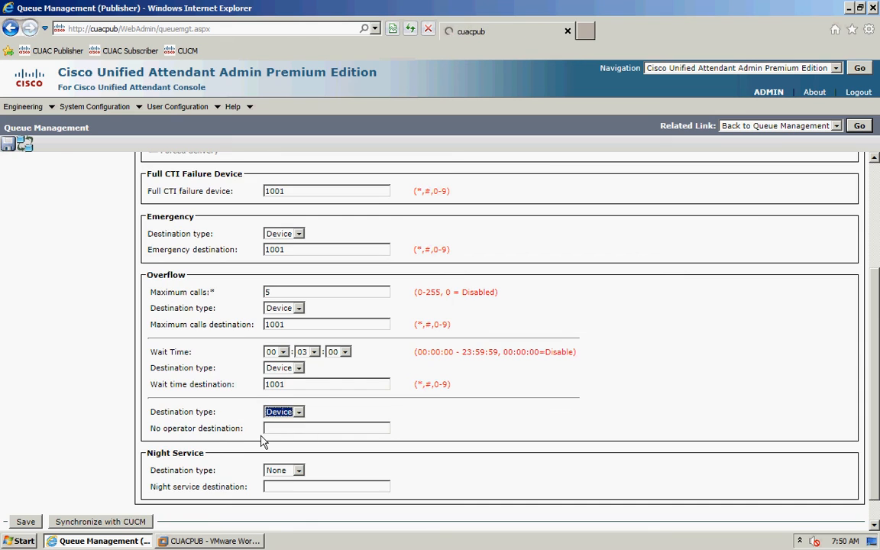
type("1001")
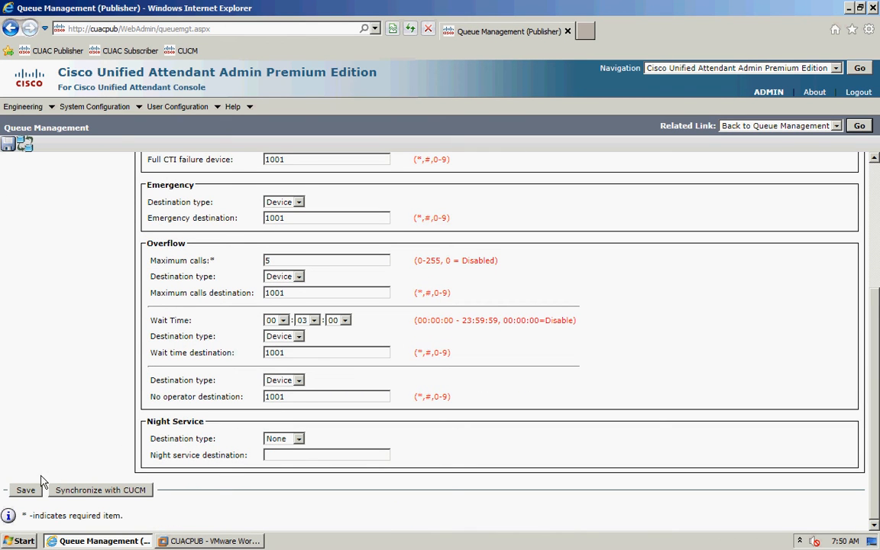
left_click(25, 490)
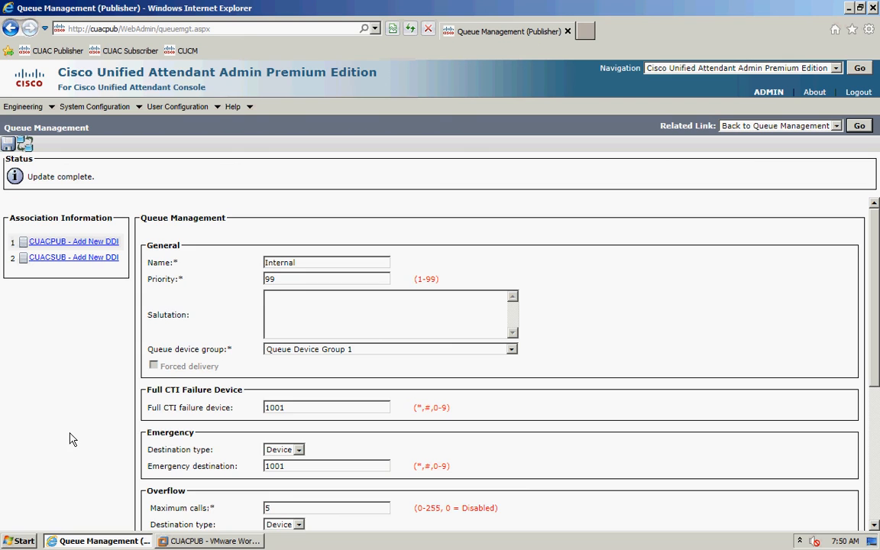
- Add DDI 8501 on CUACPUB and DDI 9501 on CUACSUB to the Internal queue
left_click(77, 243)
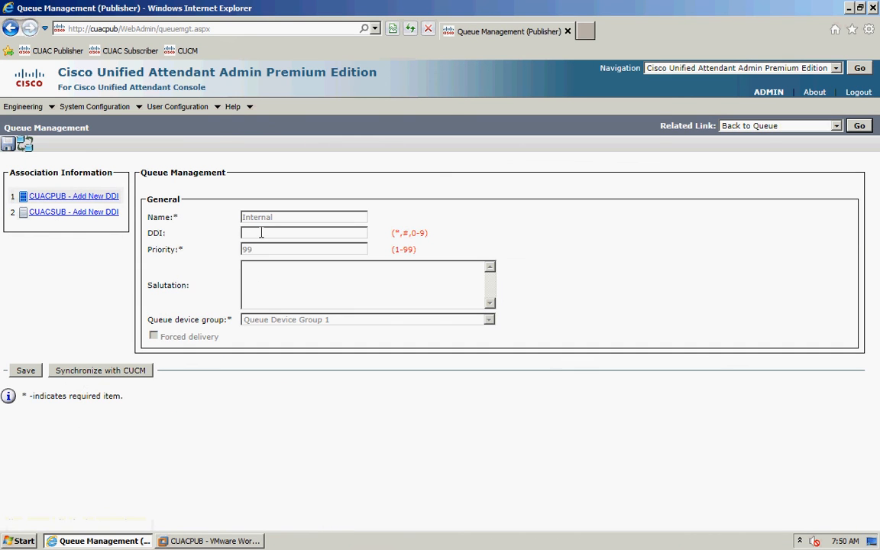
type("8501")
left_click(22, 370)
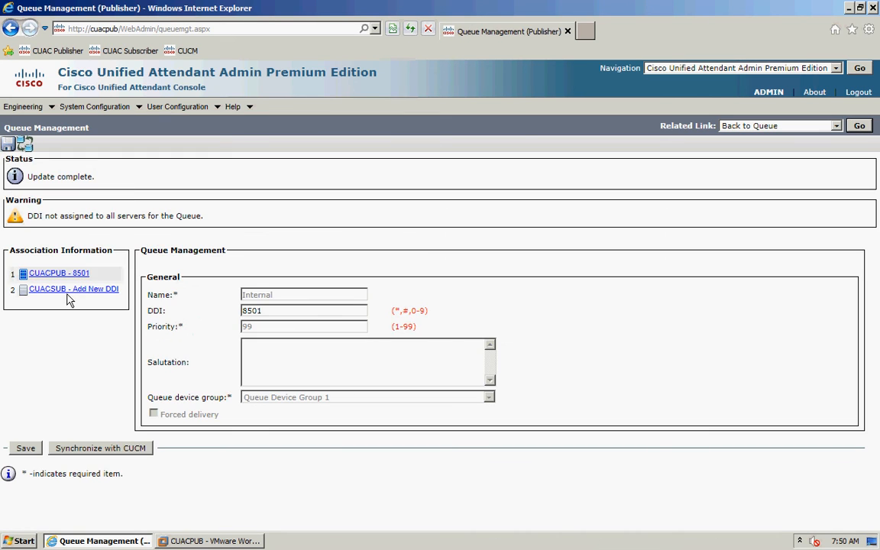
left_click(67, 290)
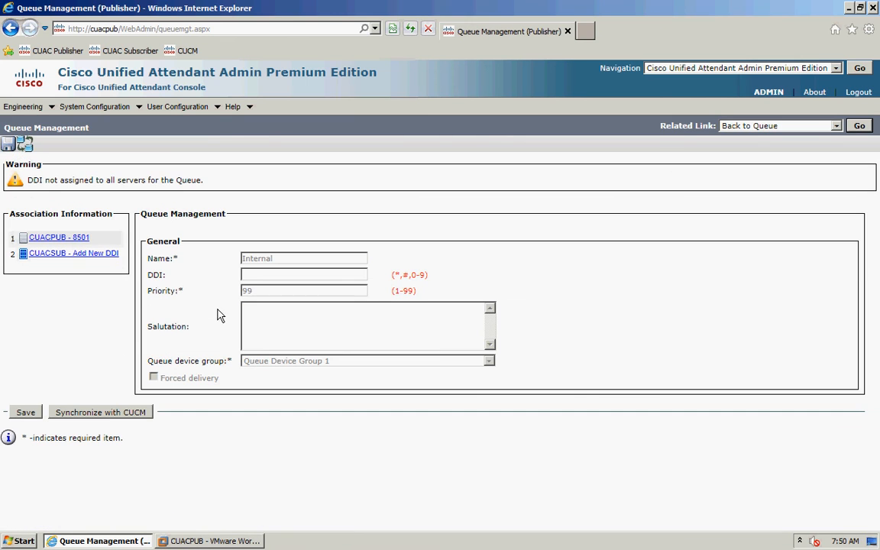
left_click(256, 277)
type("9501")
left_click(26, 414)
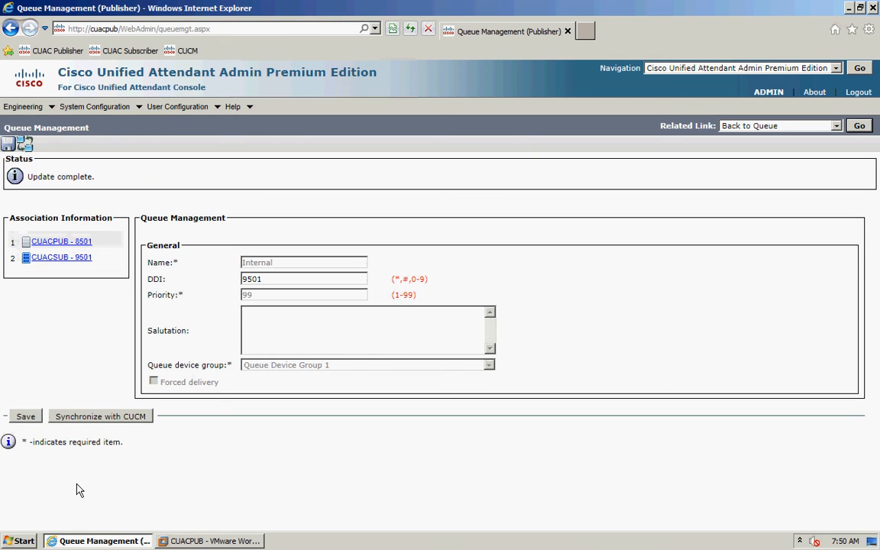
- Start synchronizing the queue devices with CUCM and confirm the lengthy sync
left_click(99, 420)
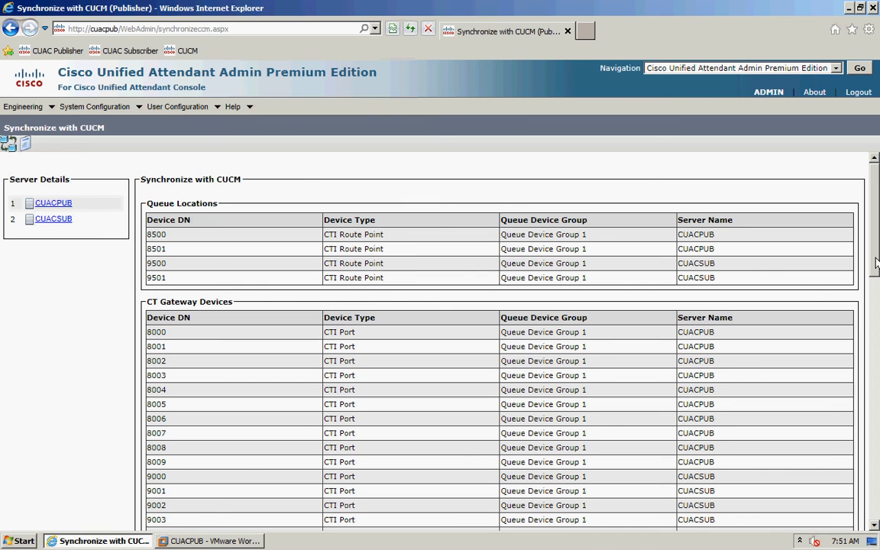
left_click_drag(876, 263, 871, 505)
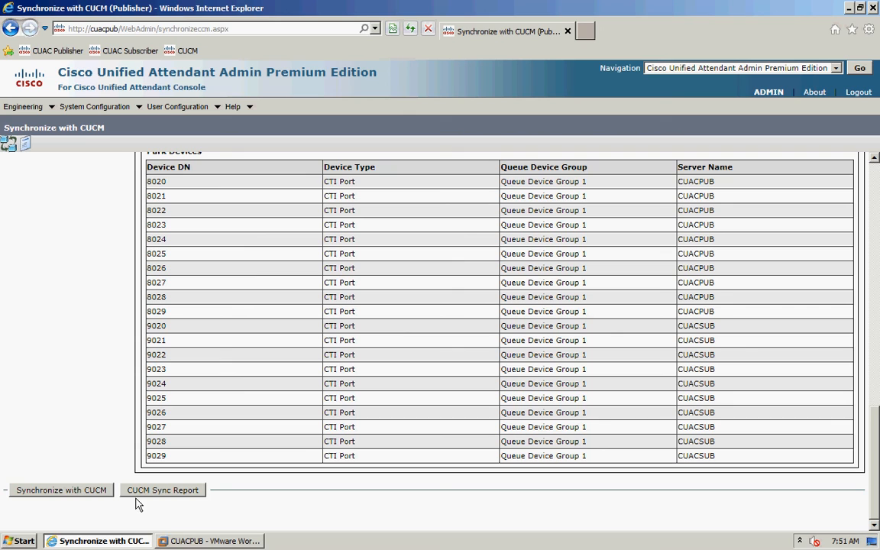
left_click(59, 493)
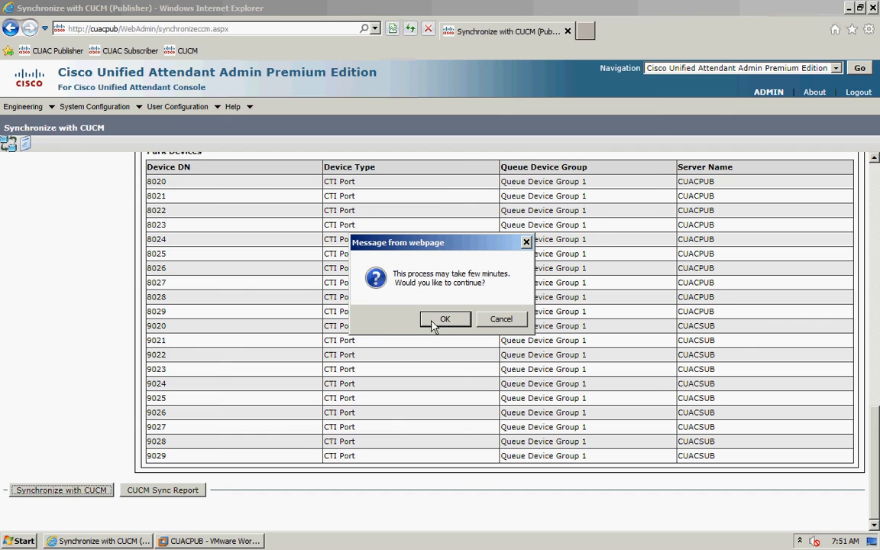
left_click(444, 320)
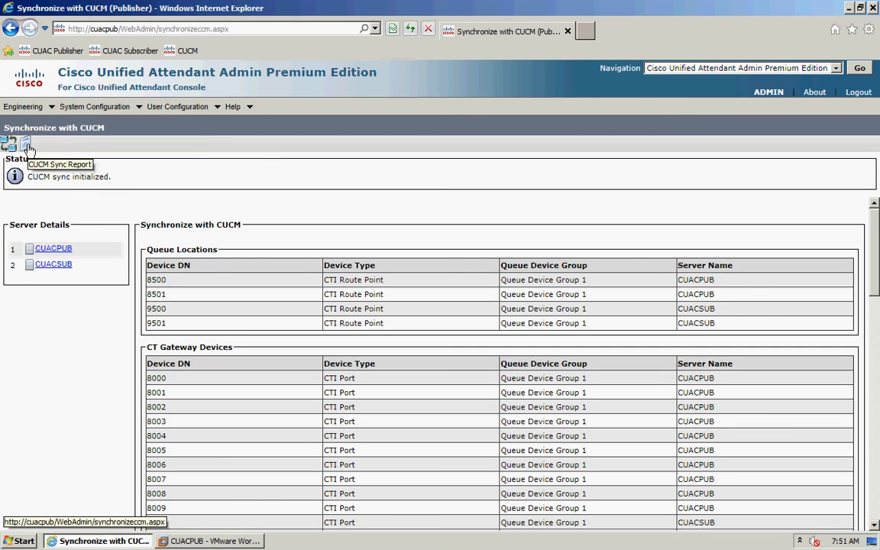
left_click(26, 145)
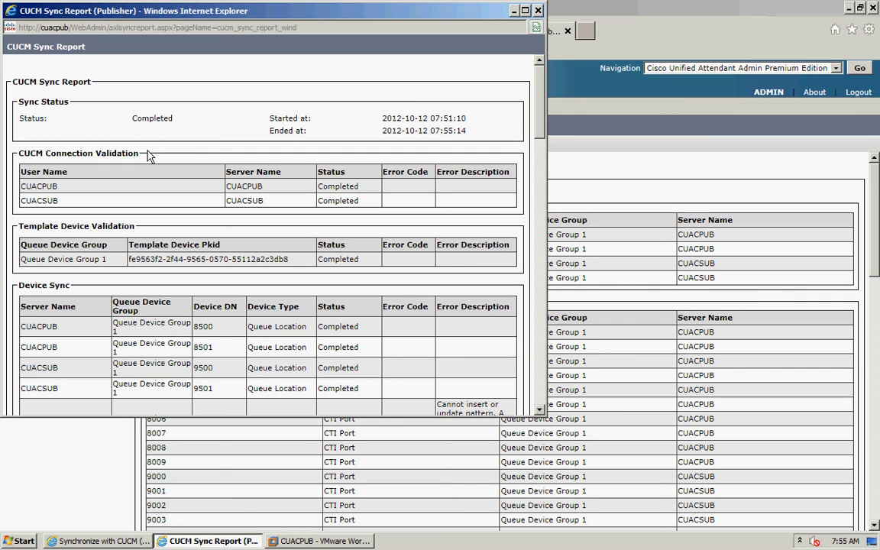
left_click(537, 11)
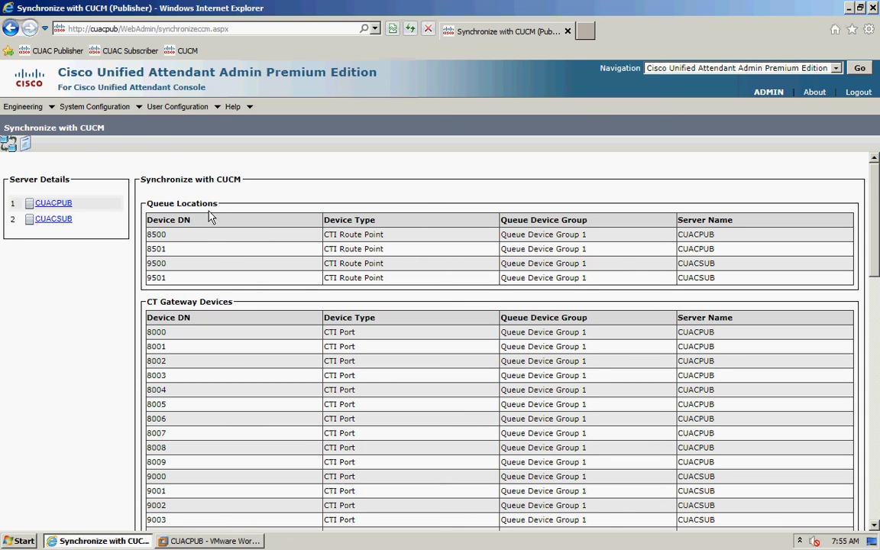
- Add an operator with login name OP, enter and confirm its password, and save
mouse_move(199, 108)
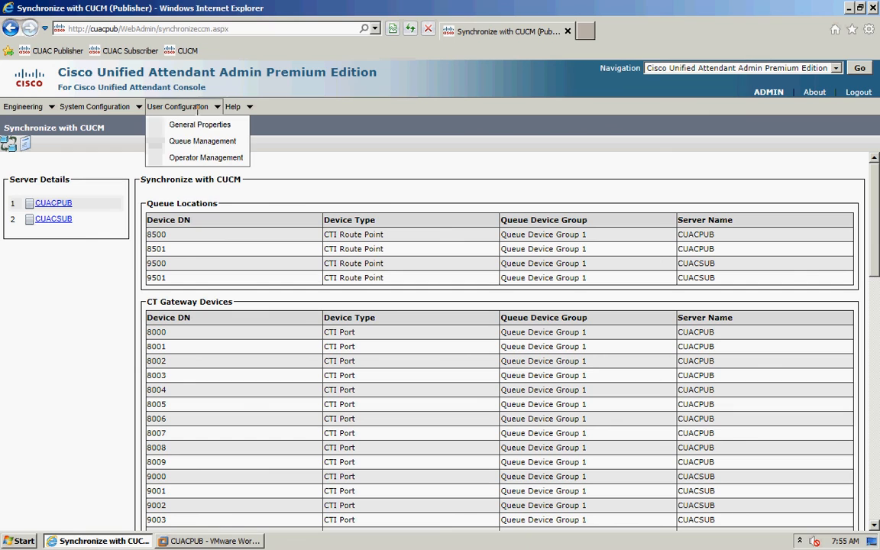
left_click(202, 158)
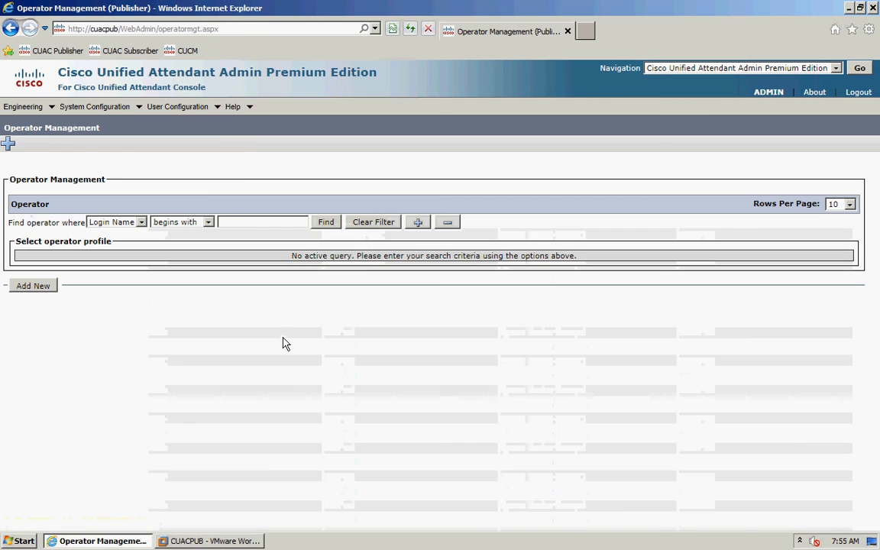
left_click(32, 287)
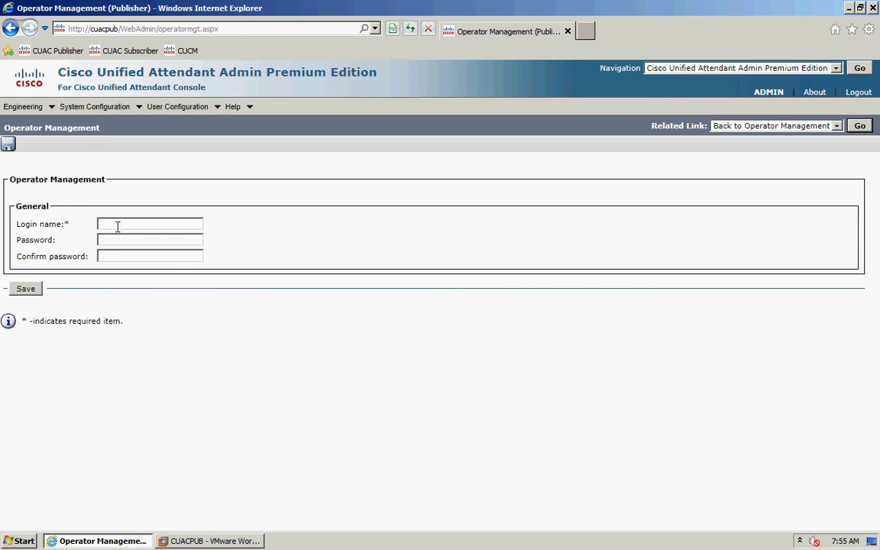
type("OP")
key("Tab")
type("*****")
key("Tab")
type("*****")
left_click(29, 291)
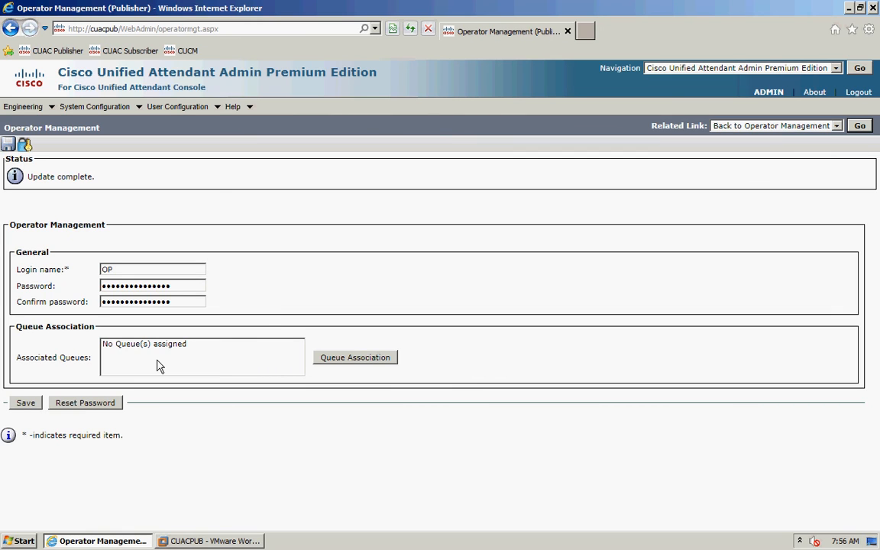
- Associate the External and Internal queues with operator OP, save, and return to the operator list
left_click(340, 365)
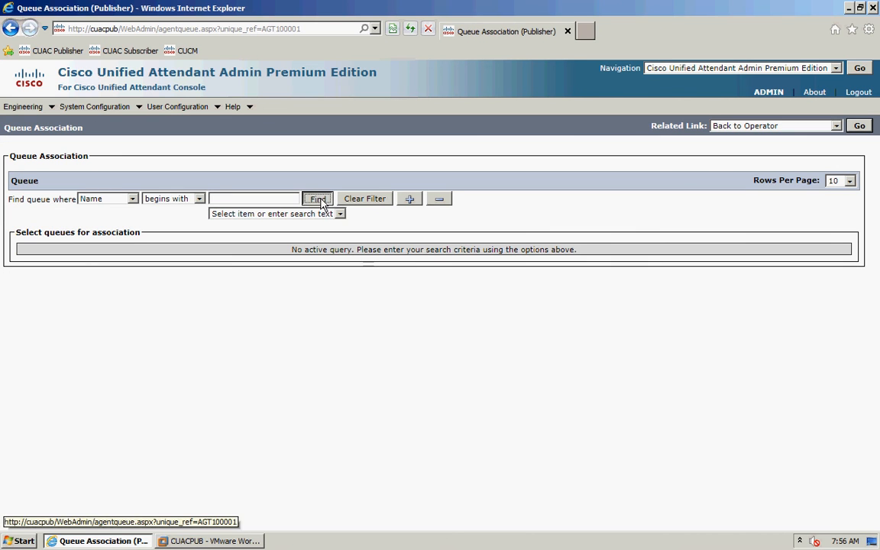
left_click(24, 327)
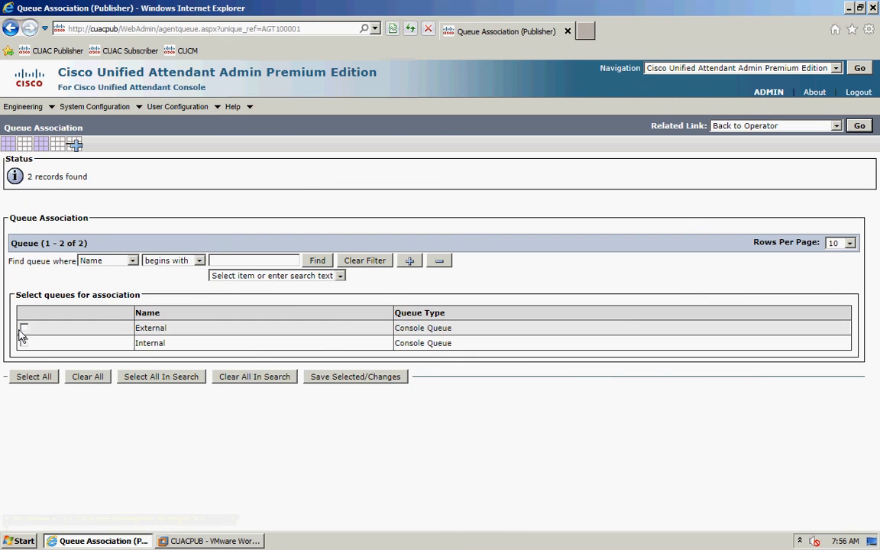
left_click(26, 343)
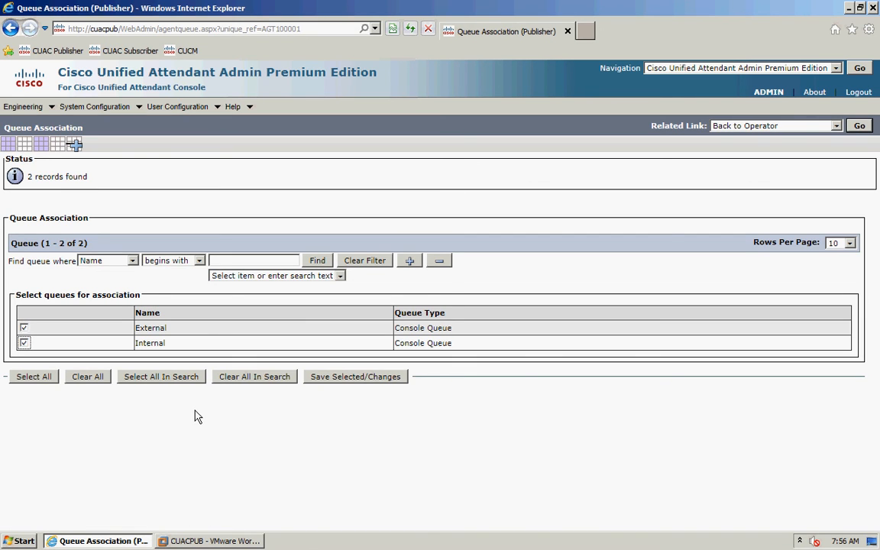
left_click(327, 377)
left_click(859, 127)
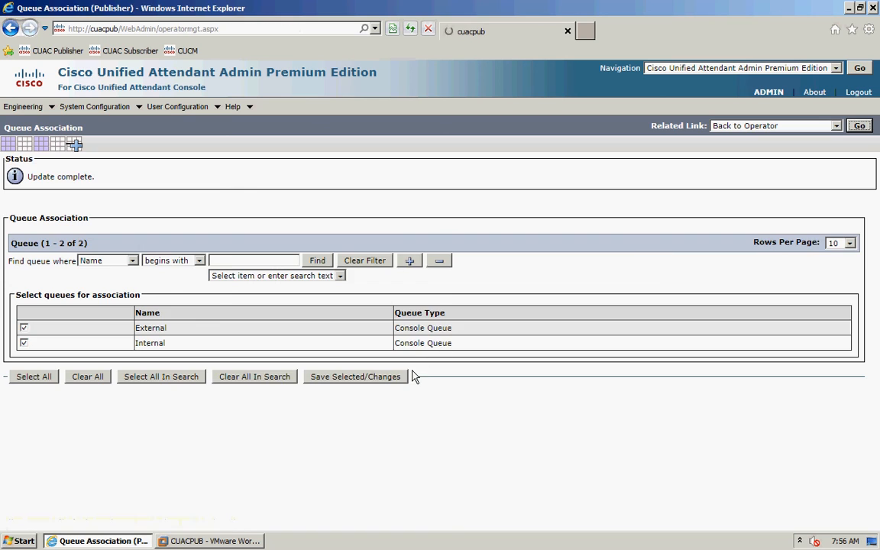
left_click(25, 358)
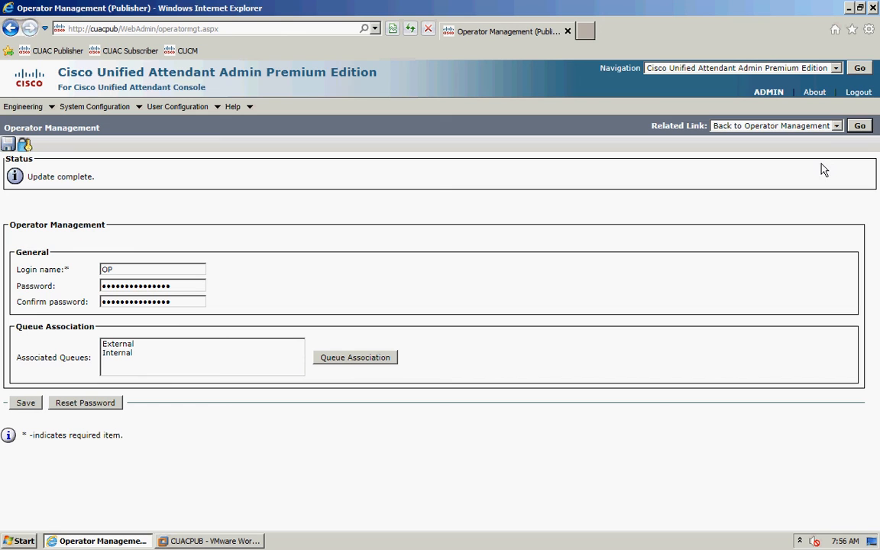
left_click(861, 127)
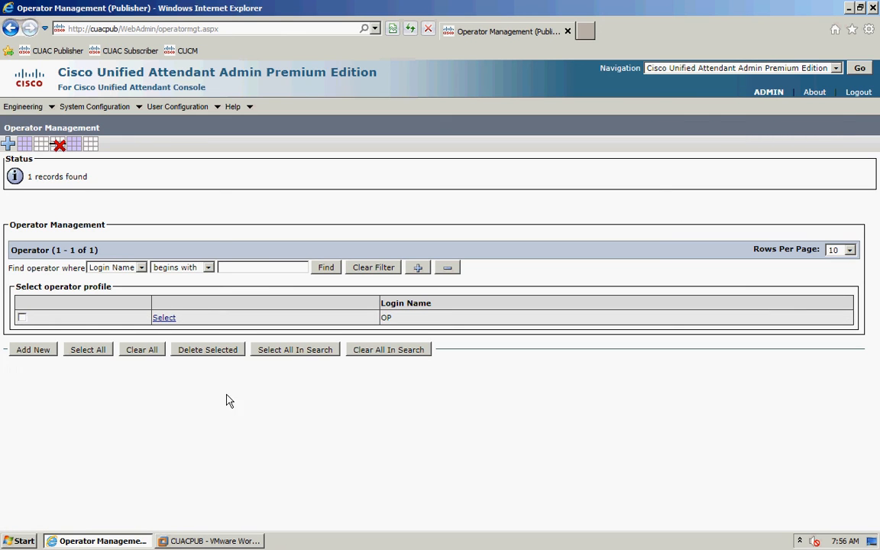